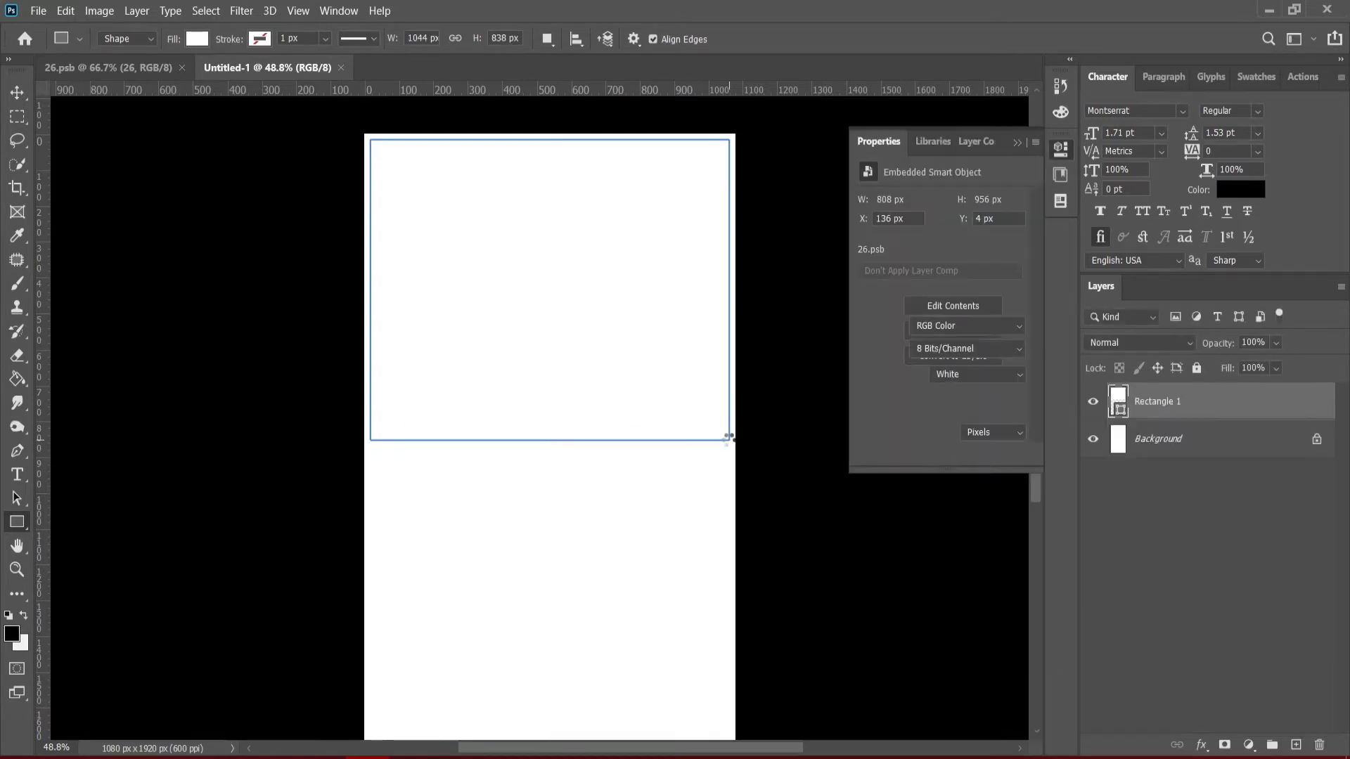
# Change the fill of the rectangle in the upper part of the canvas to black.
pyautogui.click(880, 258)
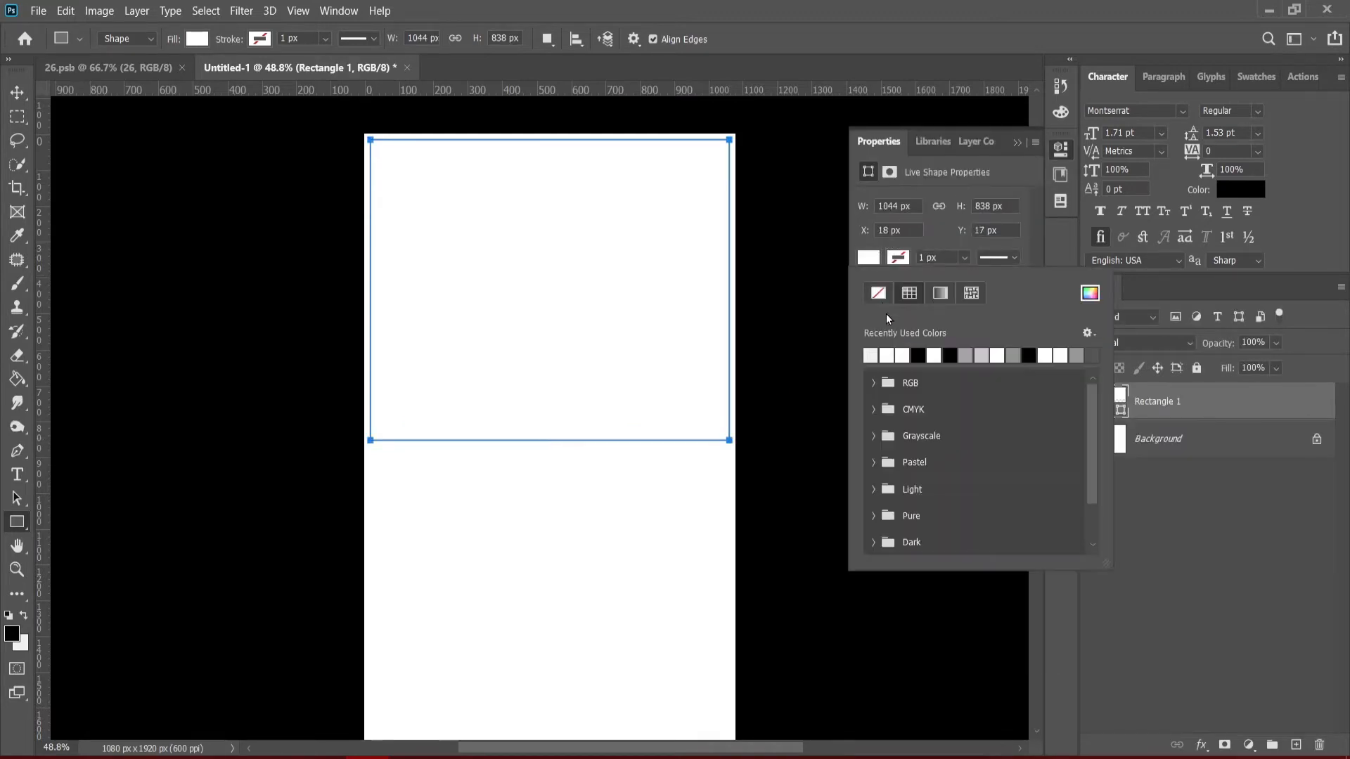
pyautogui.click(918, 355)
pyautogui.click(1025, 163)
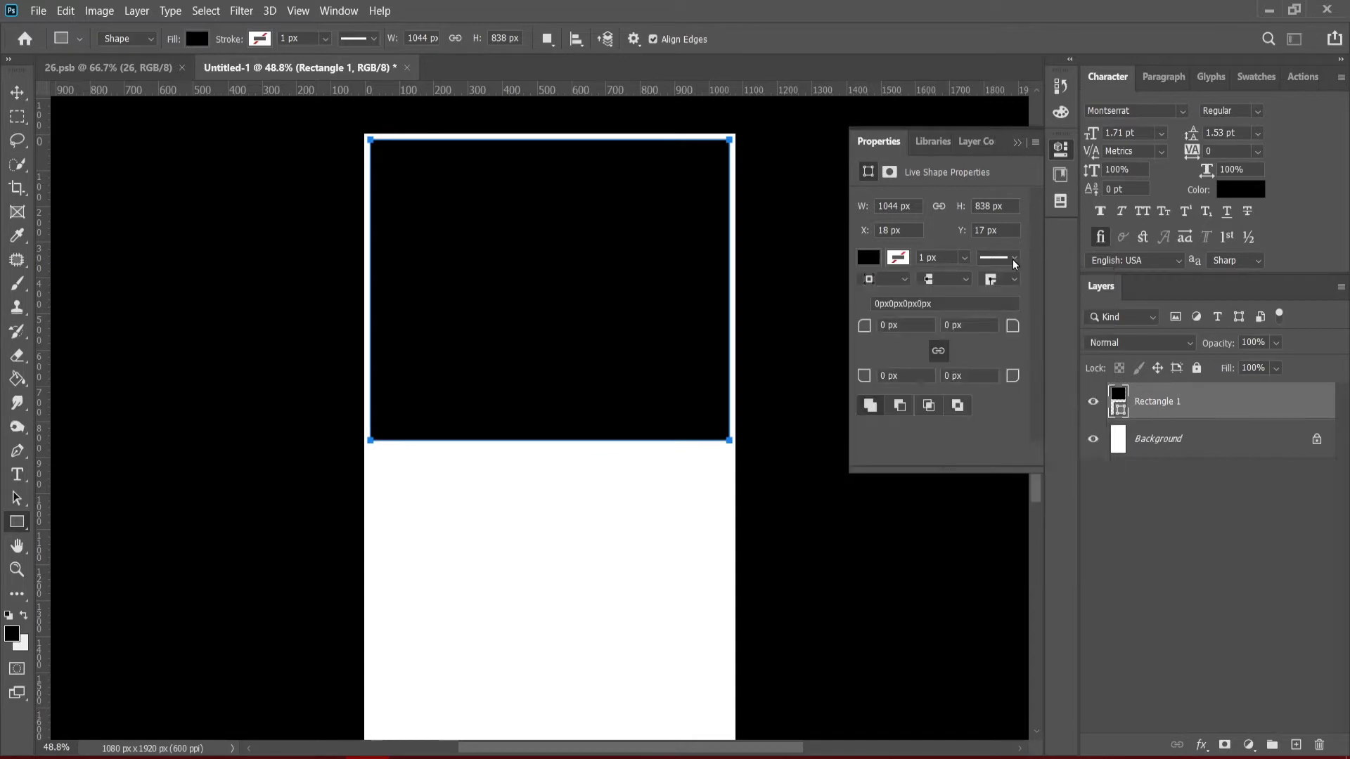
pyautogui.click(1017, 142)
pyautogui.scroll(-3, 784, 326)
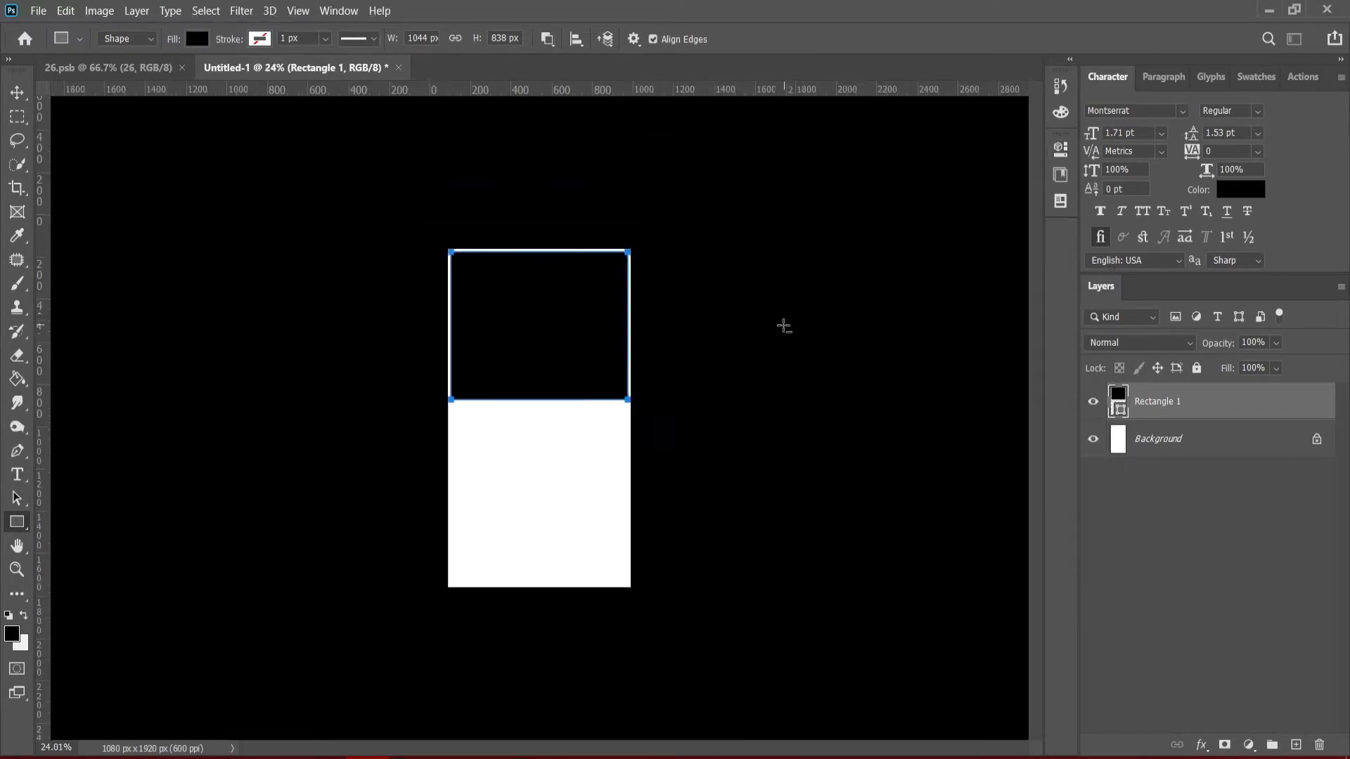
pyautogui.scroll(1, 783, 326)
pyautogui.moveTo(636, 398); pyautogui.dragTo(637, 386)
pyautogui.hotkey('ctrl', 'z')
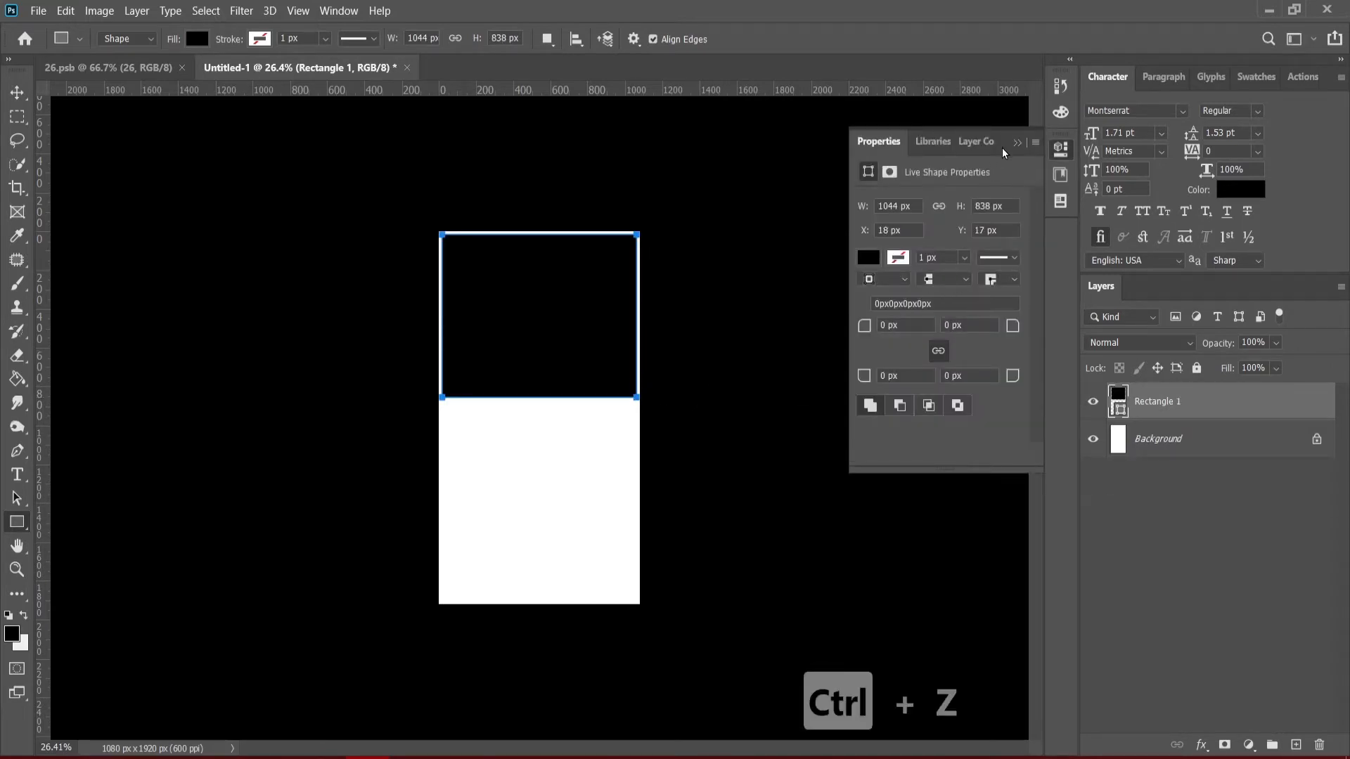
pyautogui.click(1017, 146)
# Shorten the black rectangle from its lower edge to a height of about 741 px, keeping its width.
pyautogui.scroll(3, 602, 482)
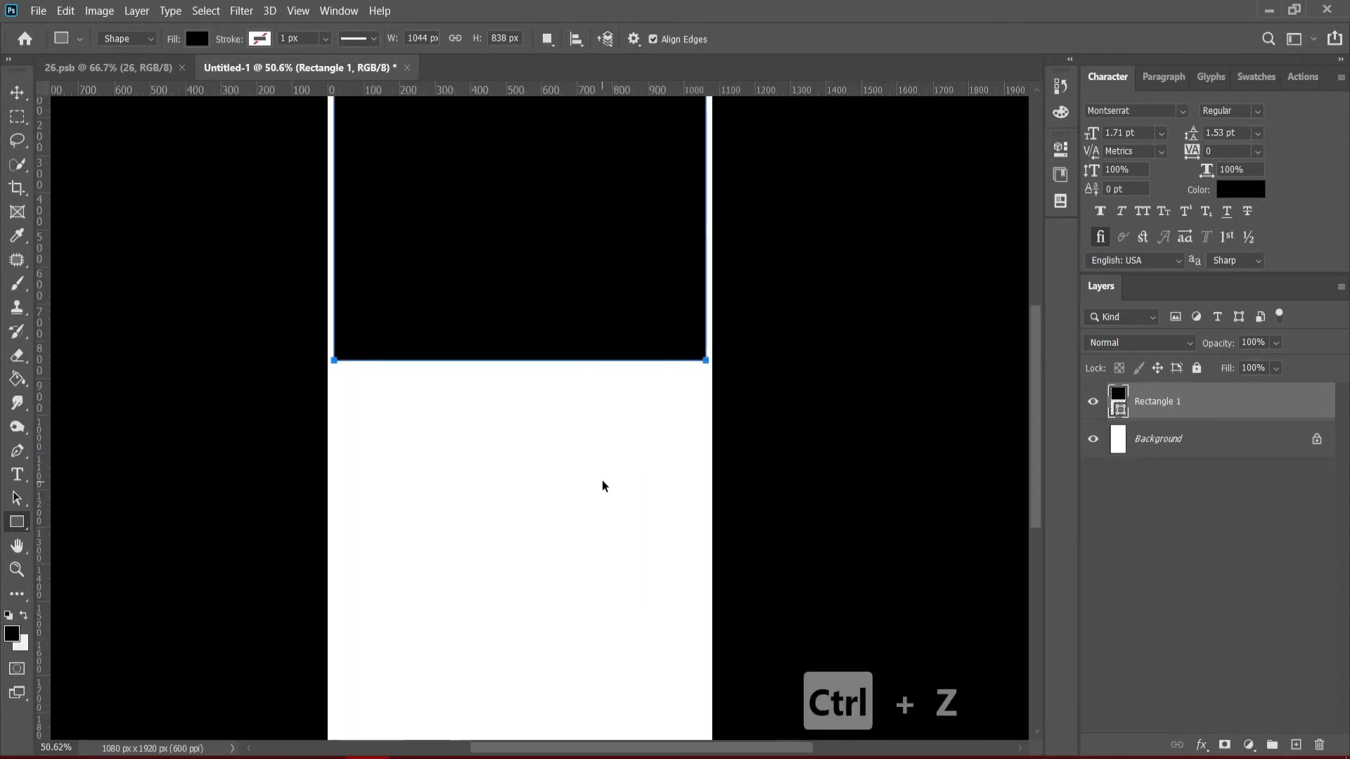
pyautogui.hotkey('ctrl', 't')
pyautogui.moveTo(521, 360); pyautogui.dragTo(521, 281)
pyautogui.scroll(3, 531, 345)
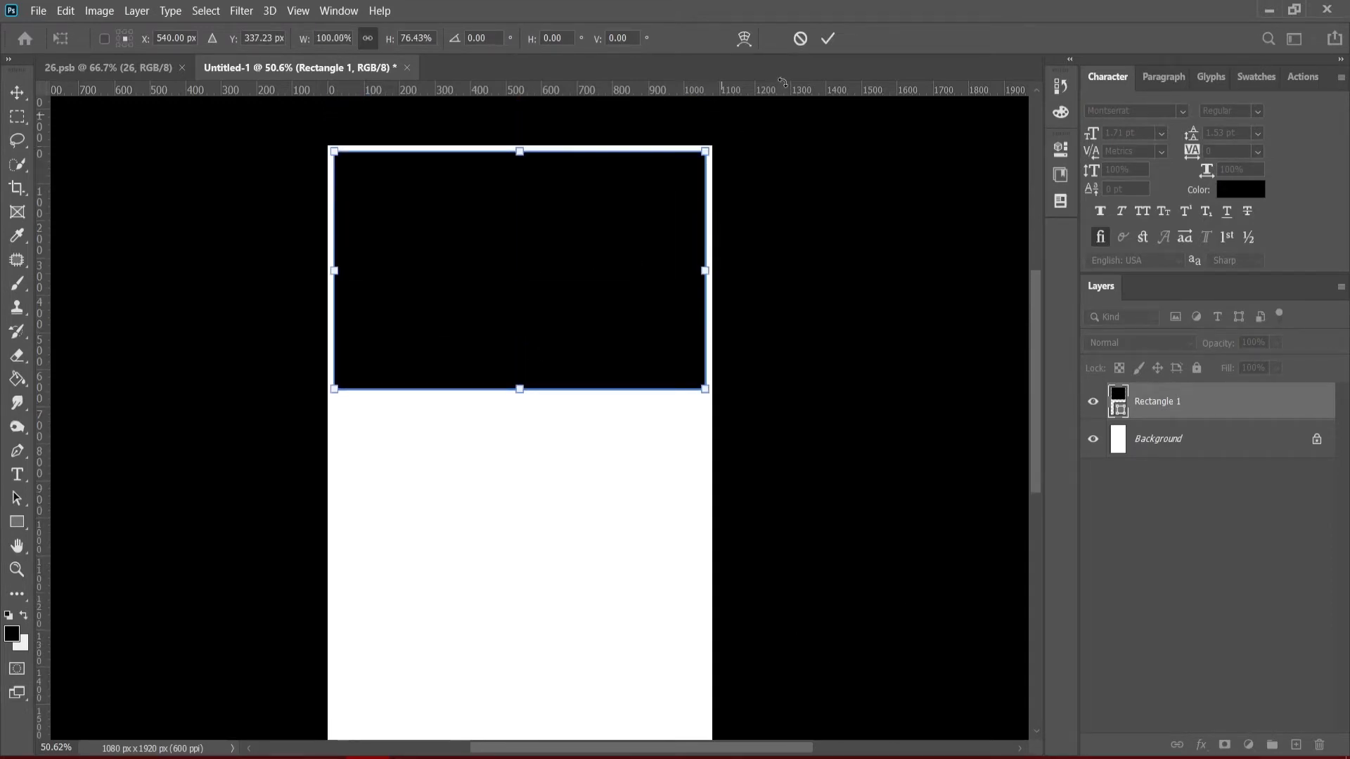
pyautogui.moveTo(521, 398); pyautogui.dragTo(518, 431)
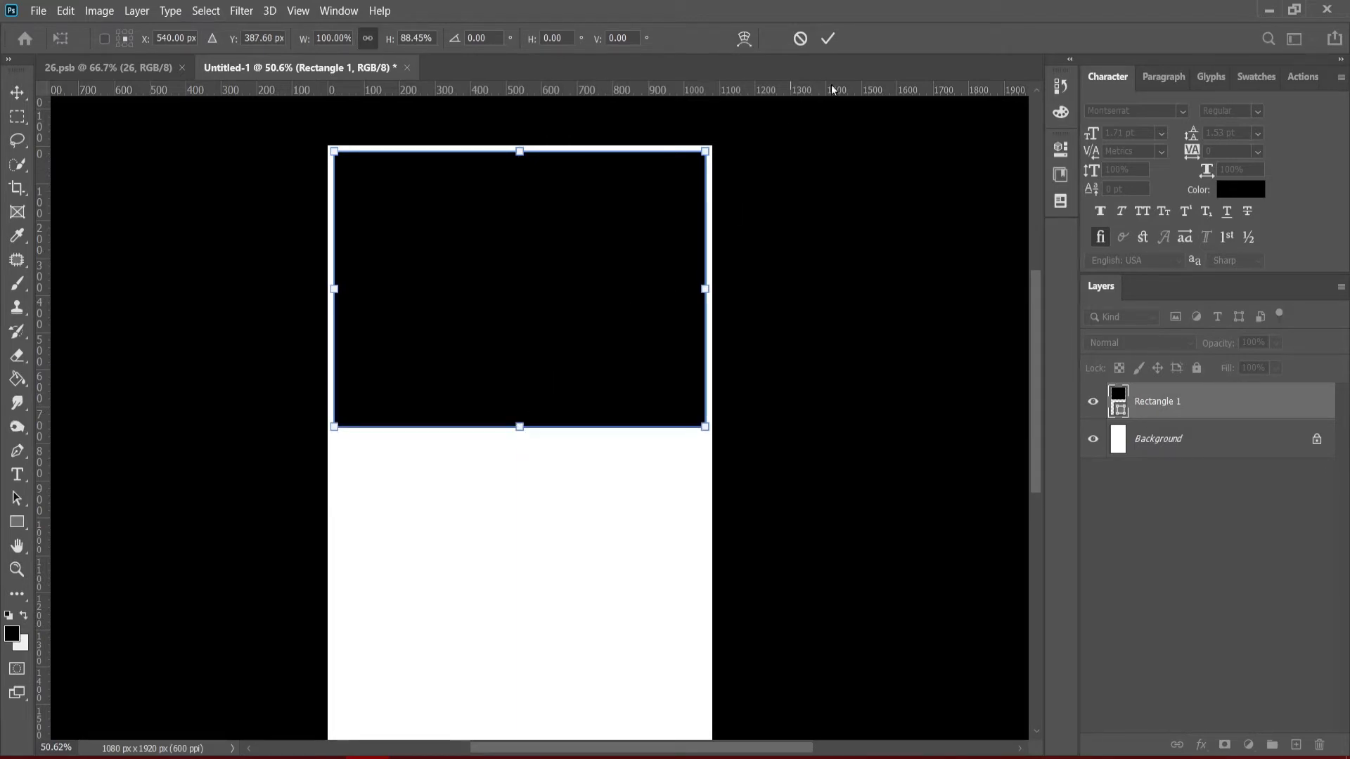
pyautogui.click(827, 38)
pyautogui.scroll(-2, 597, 473)
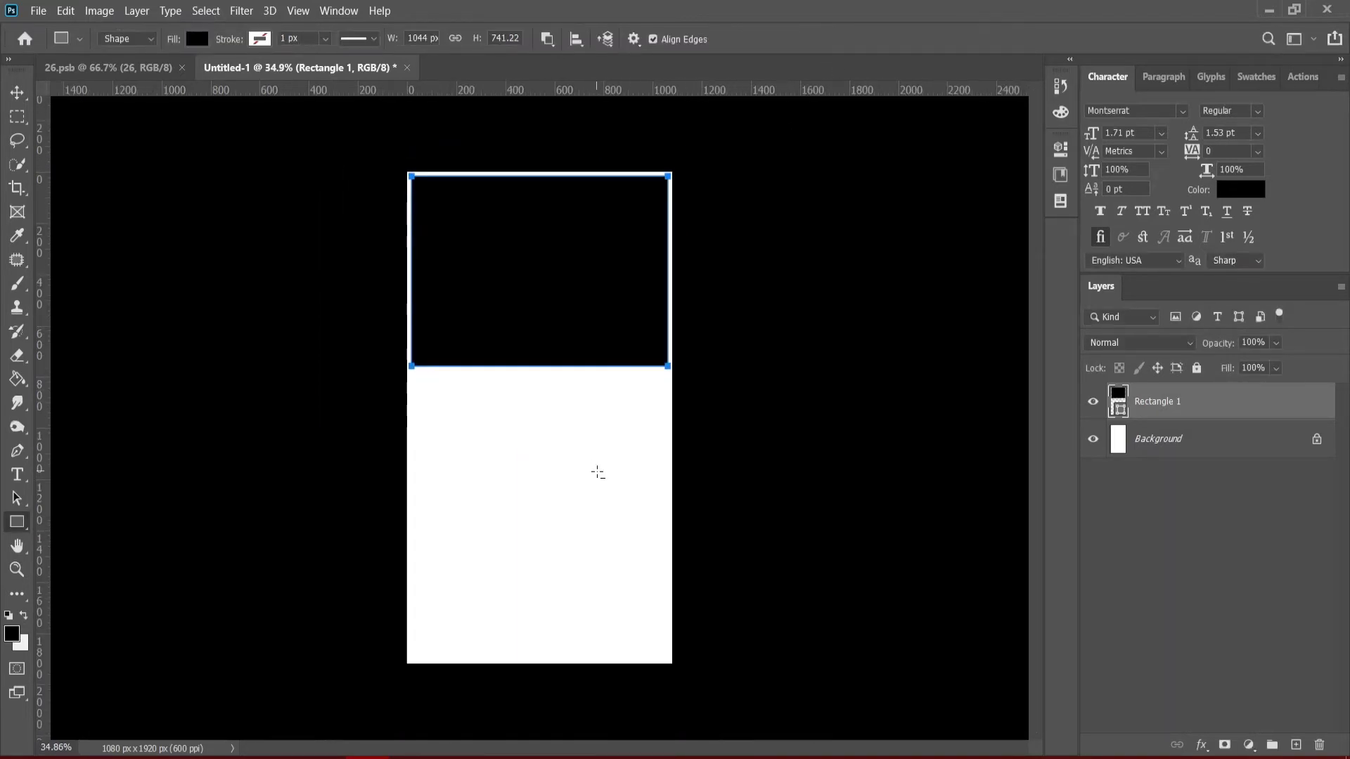
pyautogui.scroll(2, 572, 436)
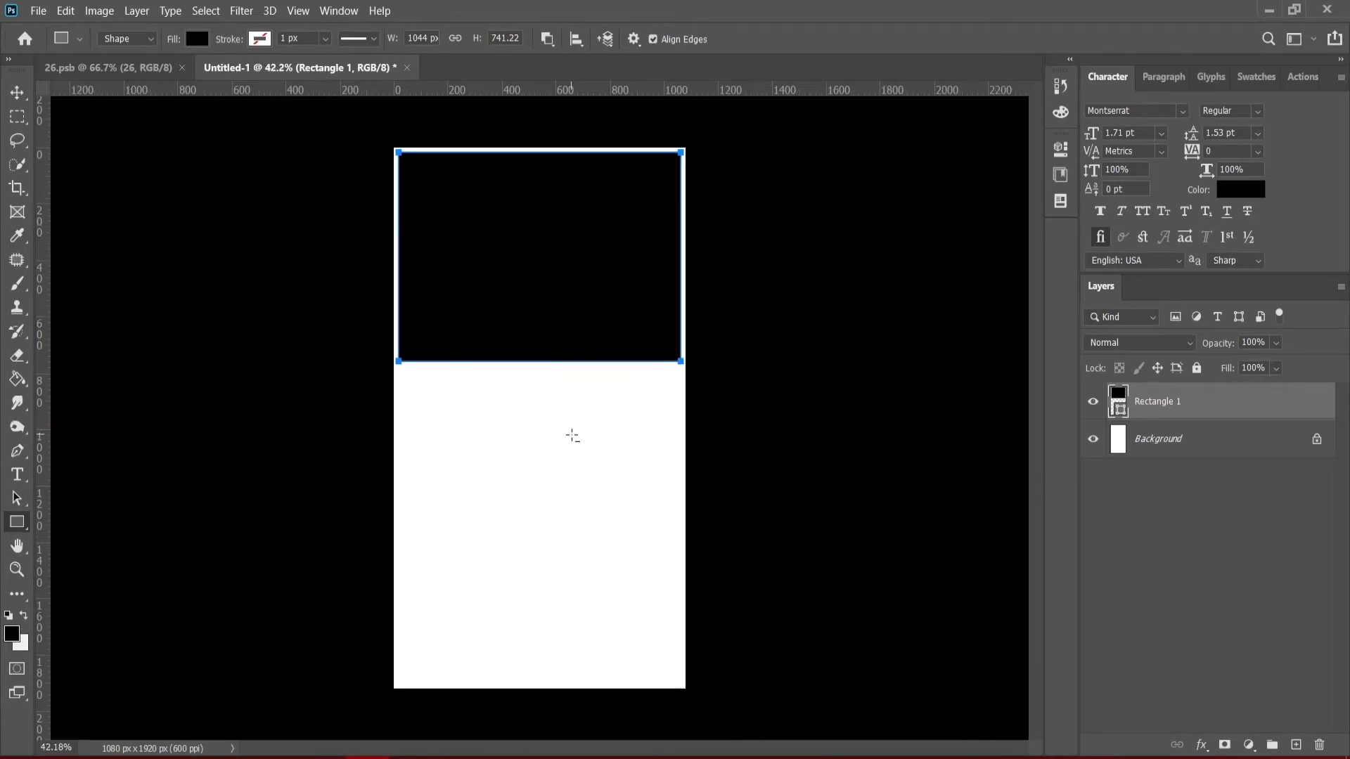
# Copy the portrait photo layer from 26.psb into the Untitled-1 document.
pyautogui.hotkey('ctrl', 'Tab')
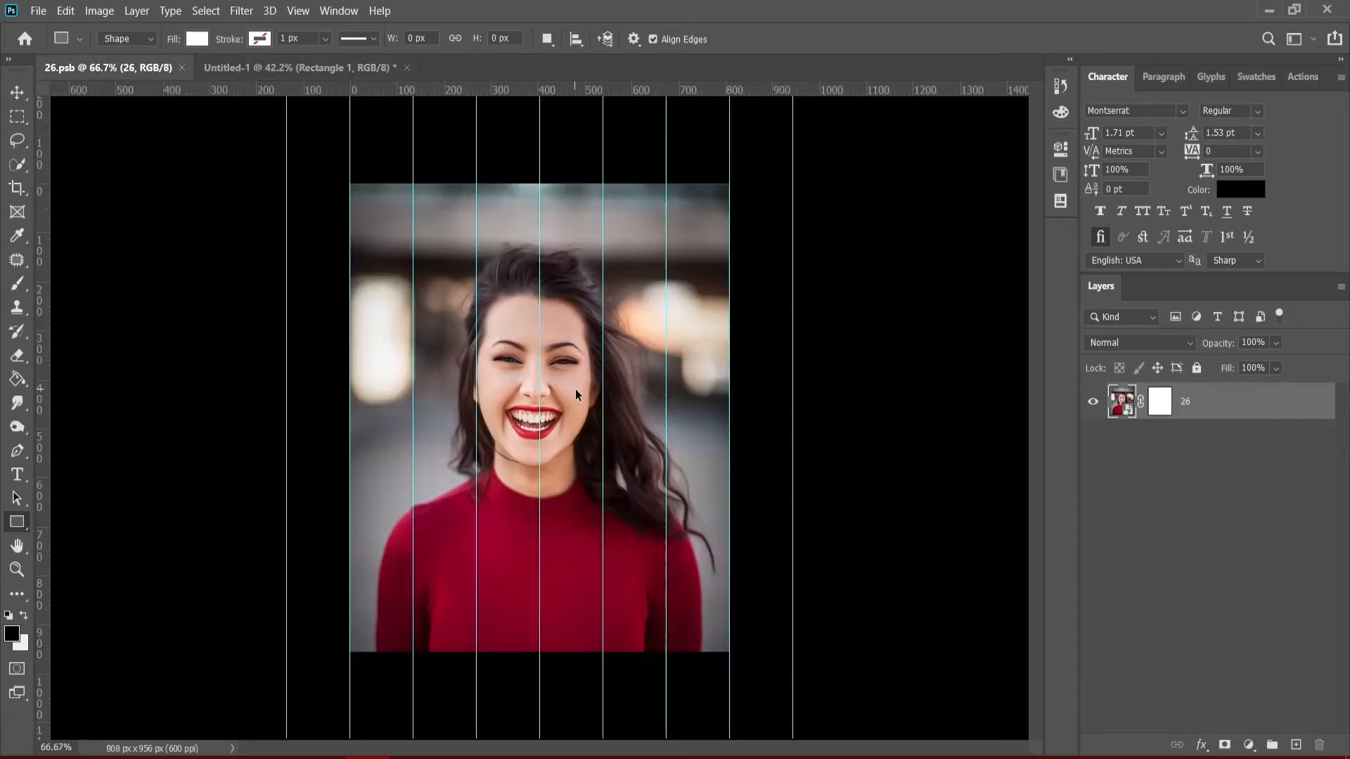
pyautogui.click(574, 271)
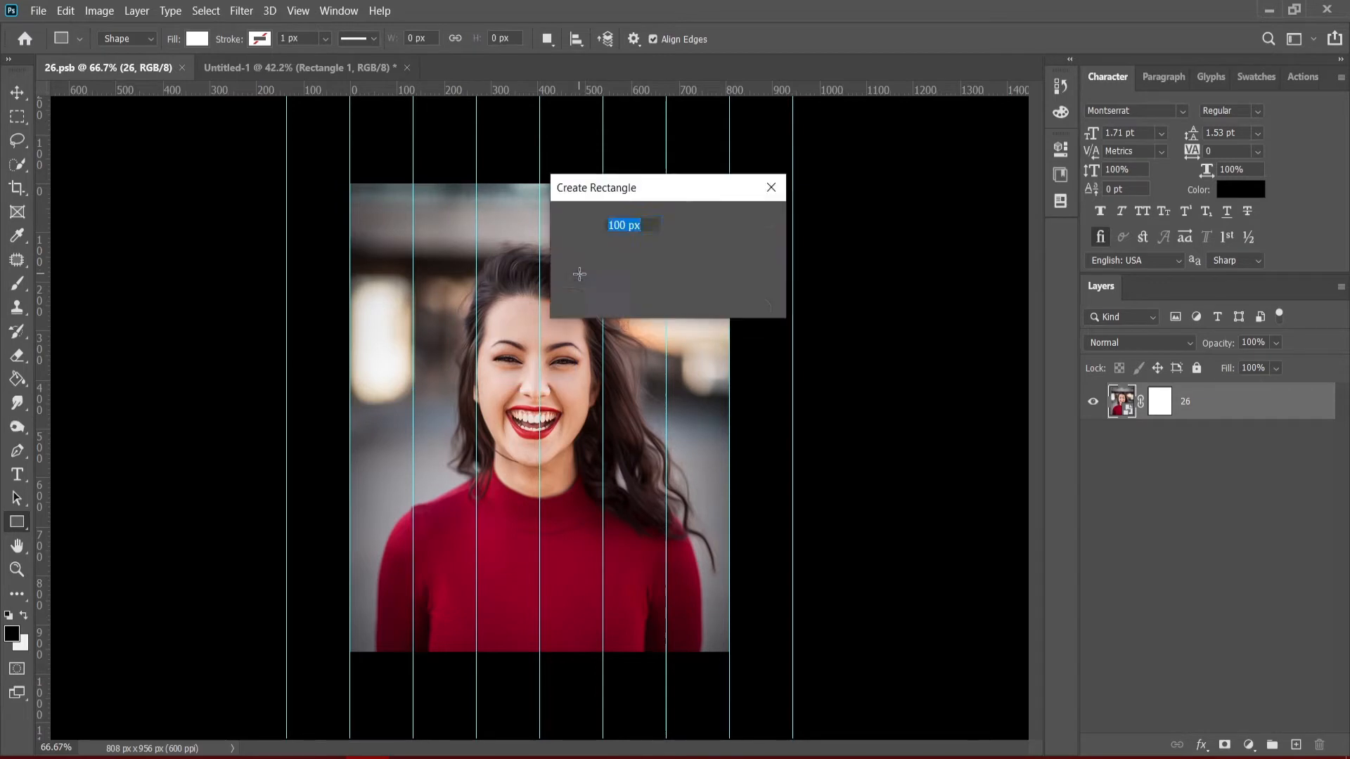
pyautogui.click(705, 292)
pyautogui.press('v')
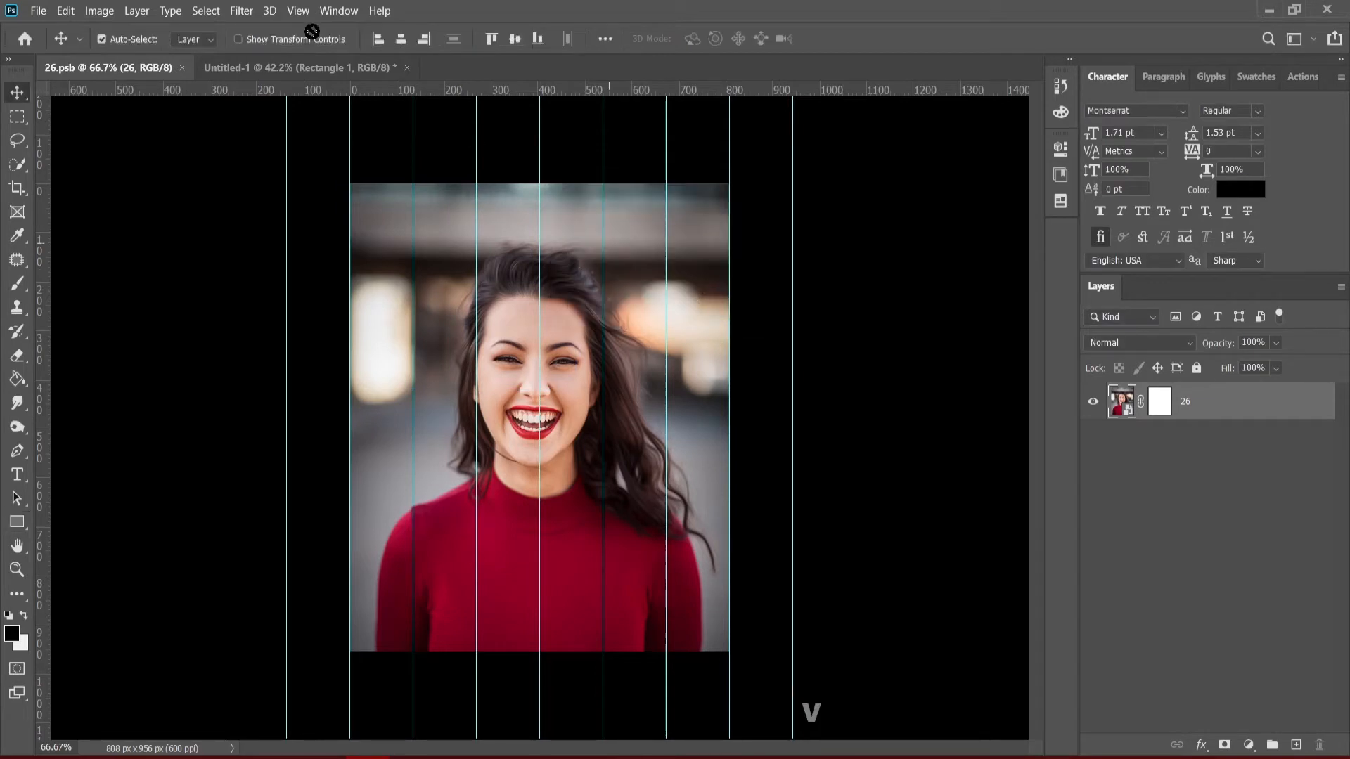
pyautogui.click(313, 67)
pyautogui.moveTo(547, 356); pyautogui.dragTo(535, 373)
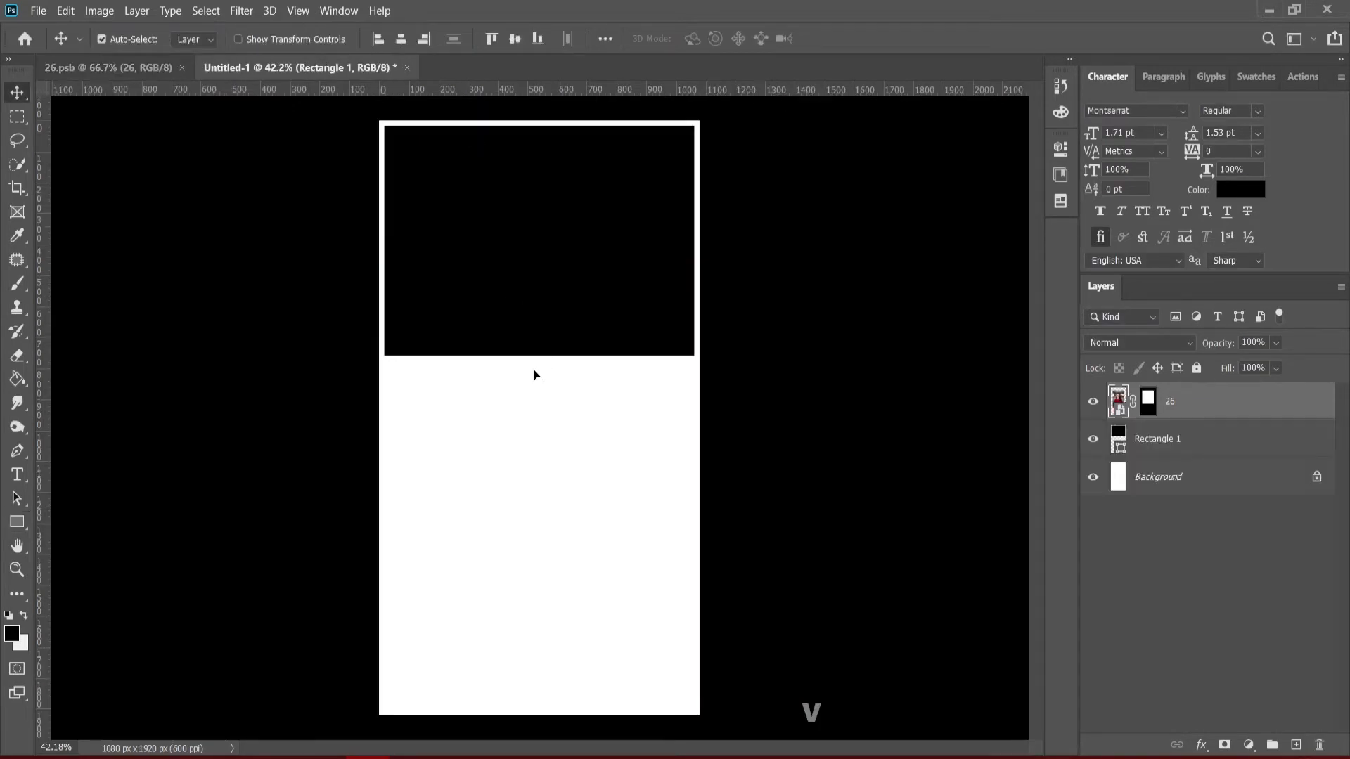
# Scale the portrait to about 76.7% and centre it horizontally so it overlaps the black rectangle's lower edge.
pyautogui.hotkey('ctrl', 't')
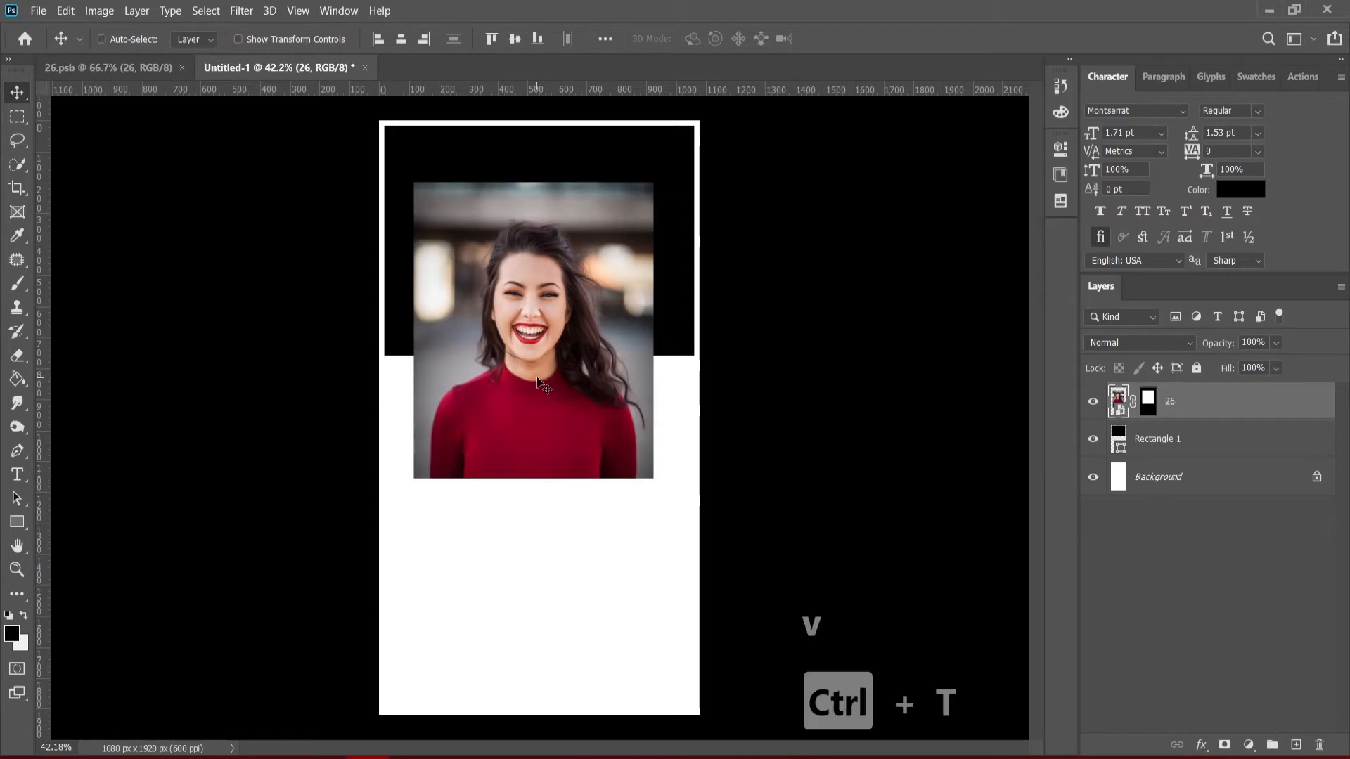
pyautogui.moveTo(644, 550); pyautogui.dragTo(618, 509)
pyautogui.moveTo(551, 429); pyautogui.dragTo(562, 451)
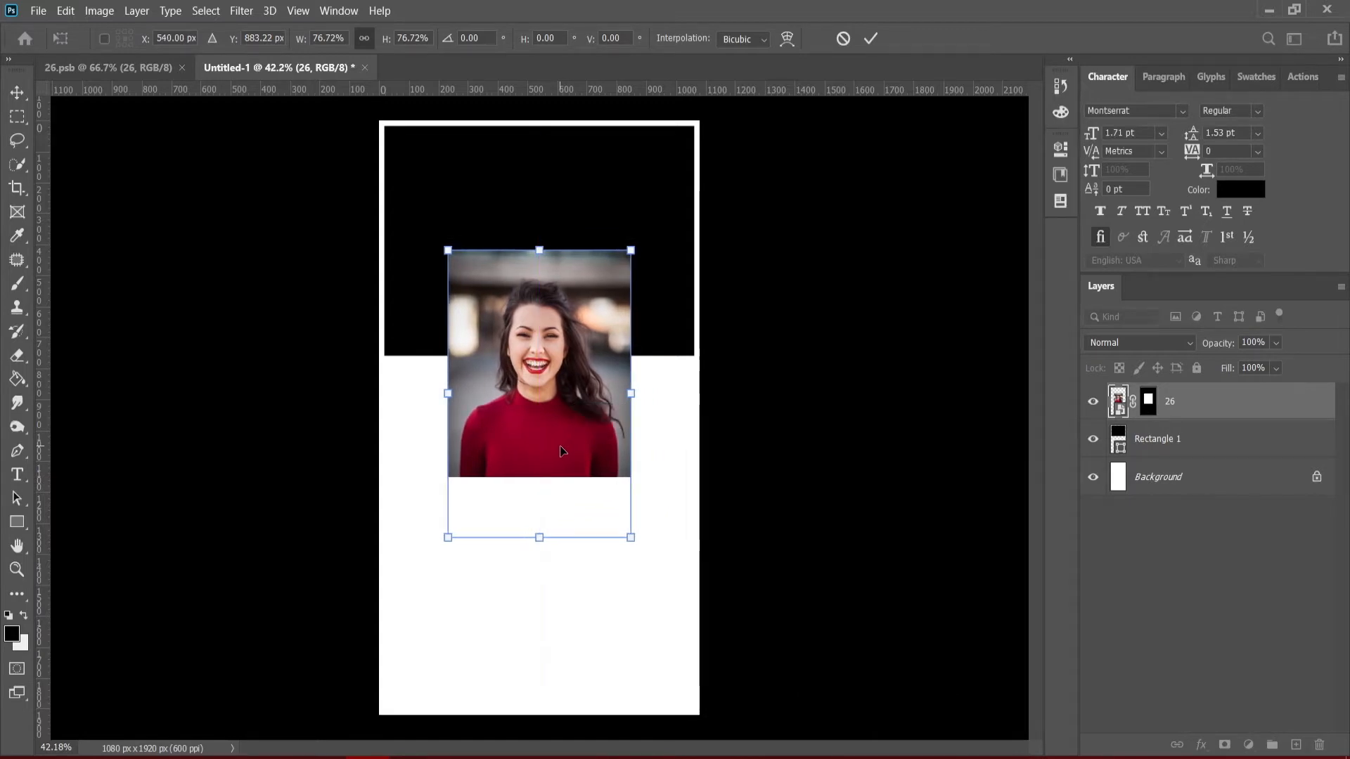
pyautogui.press('Return')
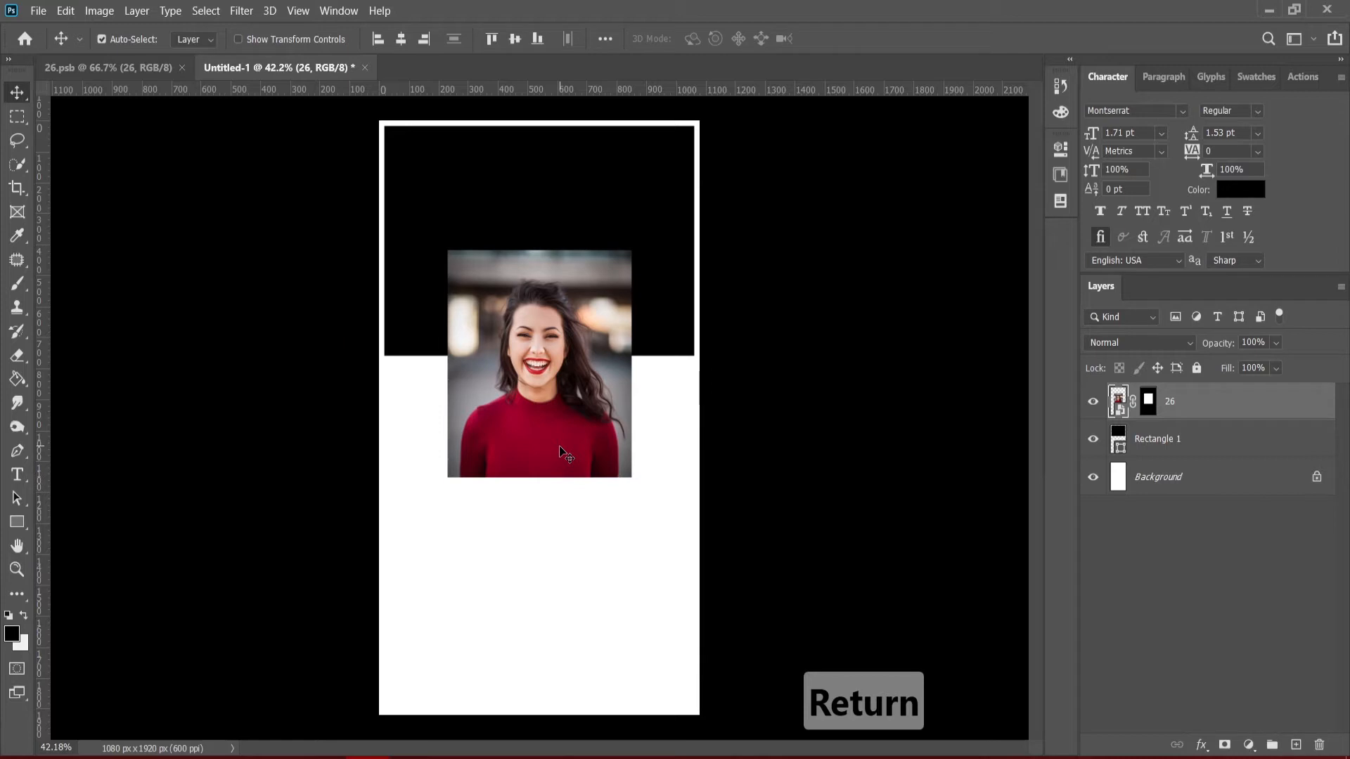
# Add the text "TESTIMONIAL" in white (ffffff) on the black rectangle above the portrait.
pyautogui.press('t')
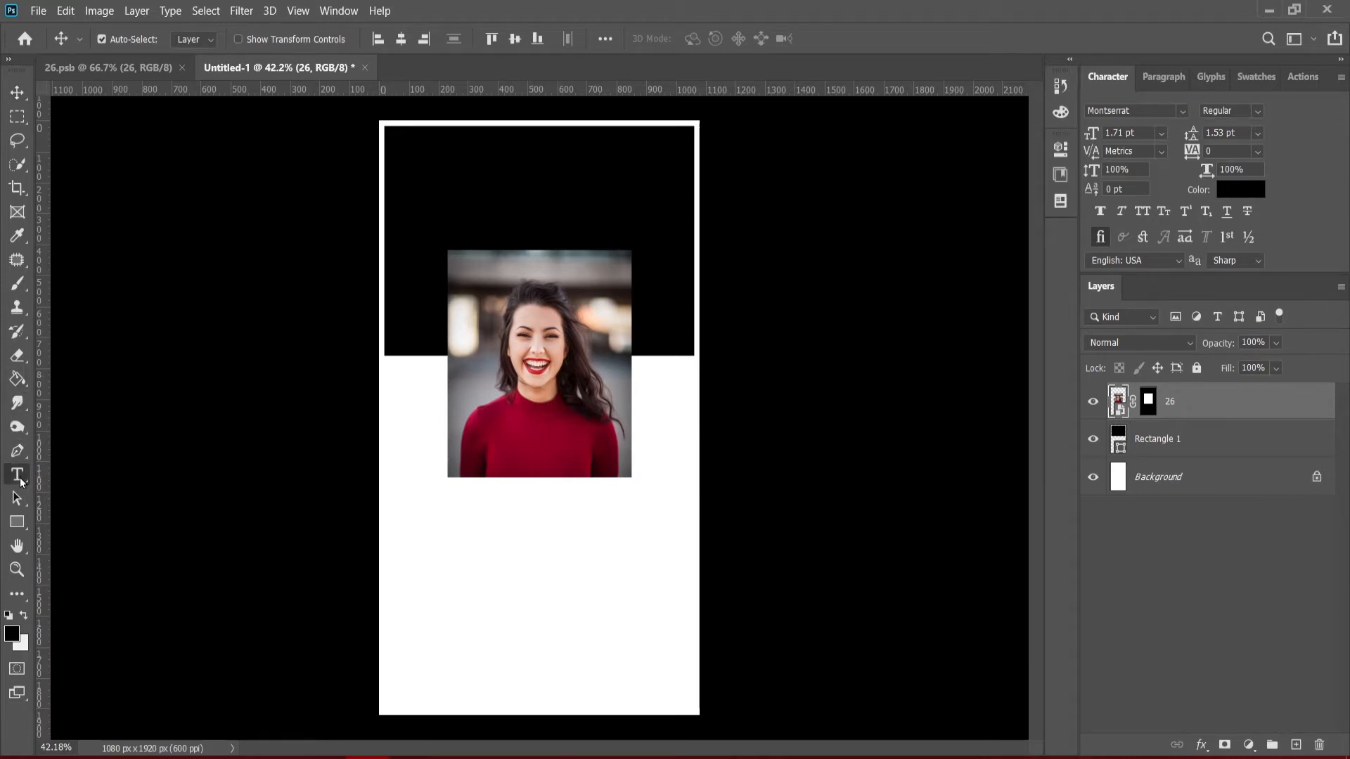
pyautogui.click(453, 304)
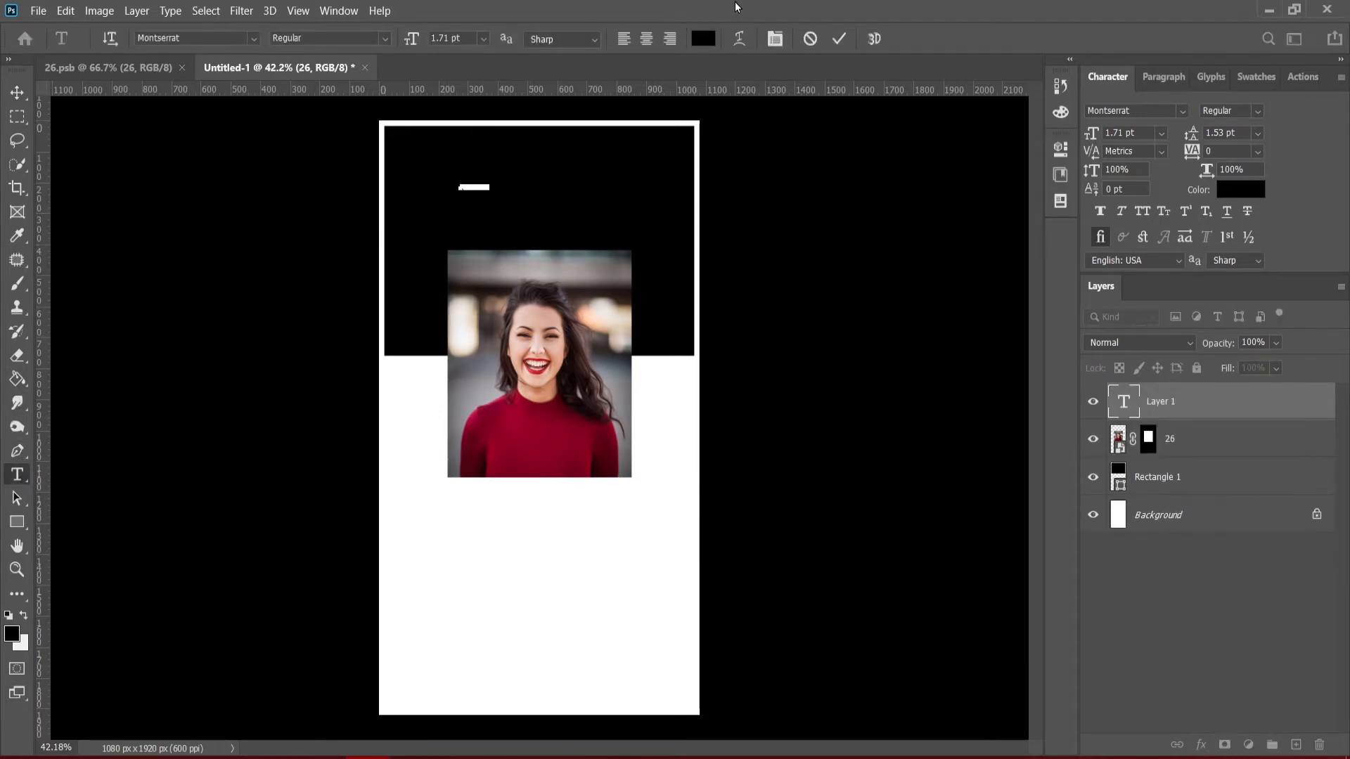
pyautogui.click(703, 39)
pyautogui.write('ffffff')
pyautogui.press('Return')
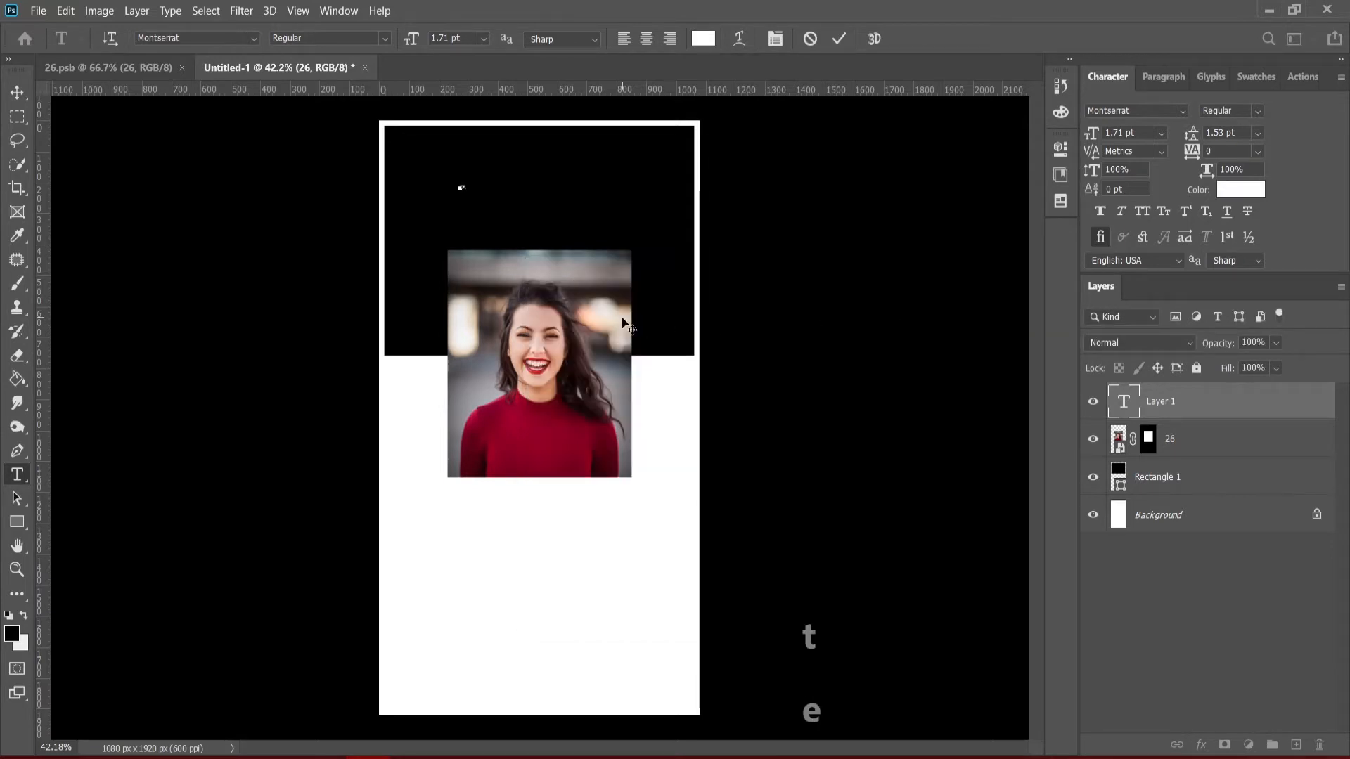
pyautogui.write('testimonial')
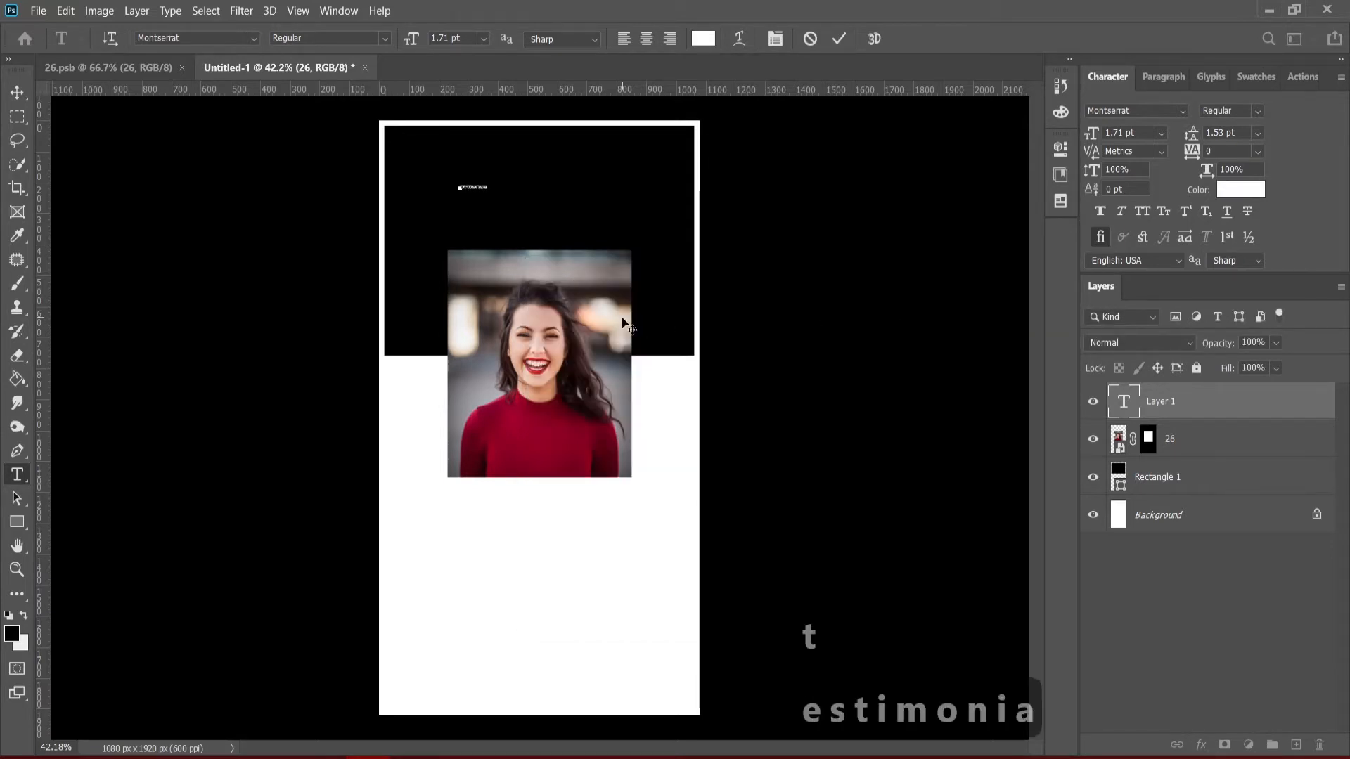
pyautogui.press('Return')
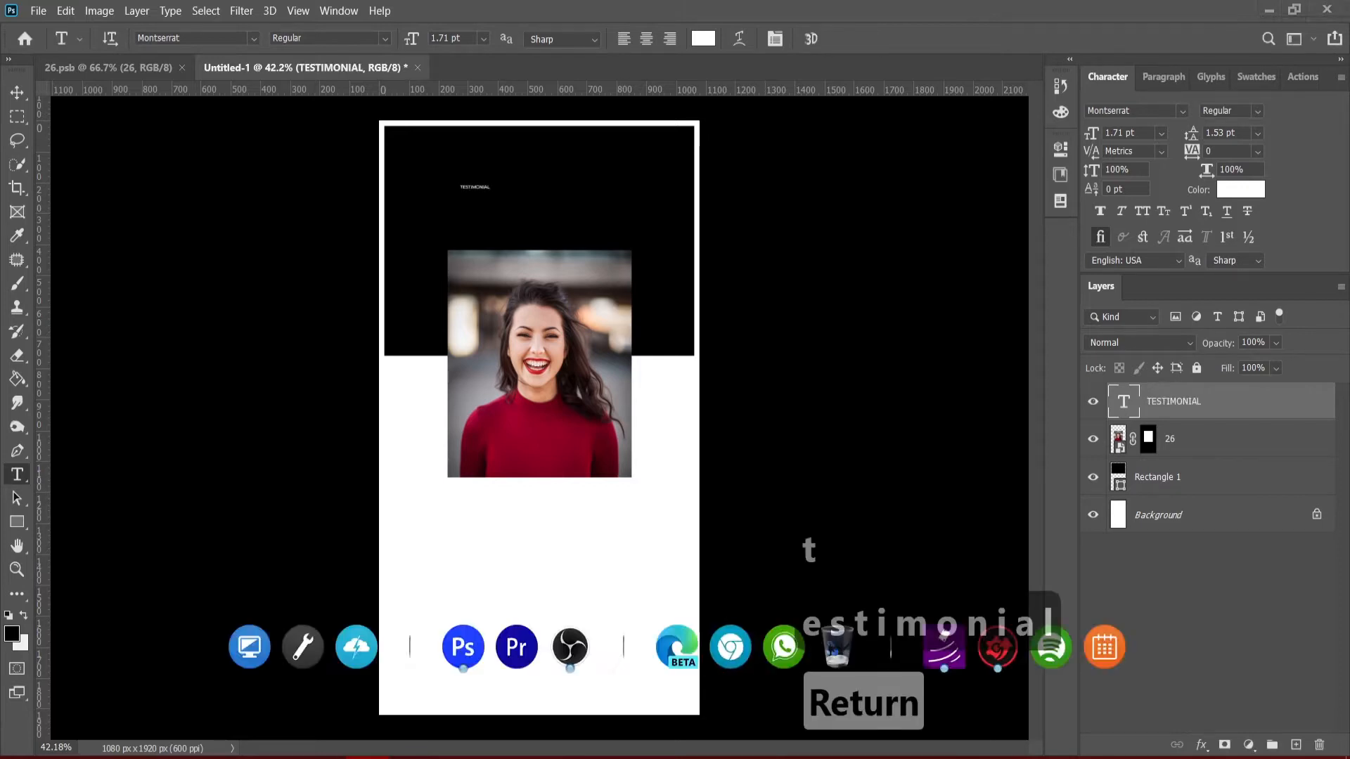
# Enlarge the TESTIMONIAL heading to about 10.2 pt, roughly as wide as the portrait below it.
pyautogui.hotkey('ctrl', 't')
pyautogui.moveTo(492, 191); pyautogui.dragTo(617, 188)
pyautogui.click(867, 41)
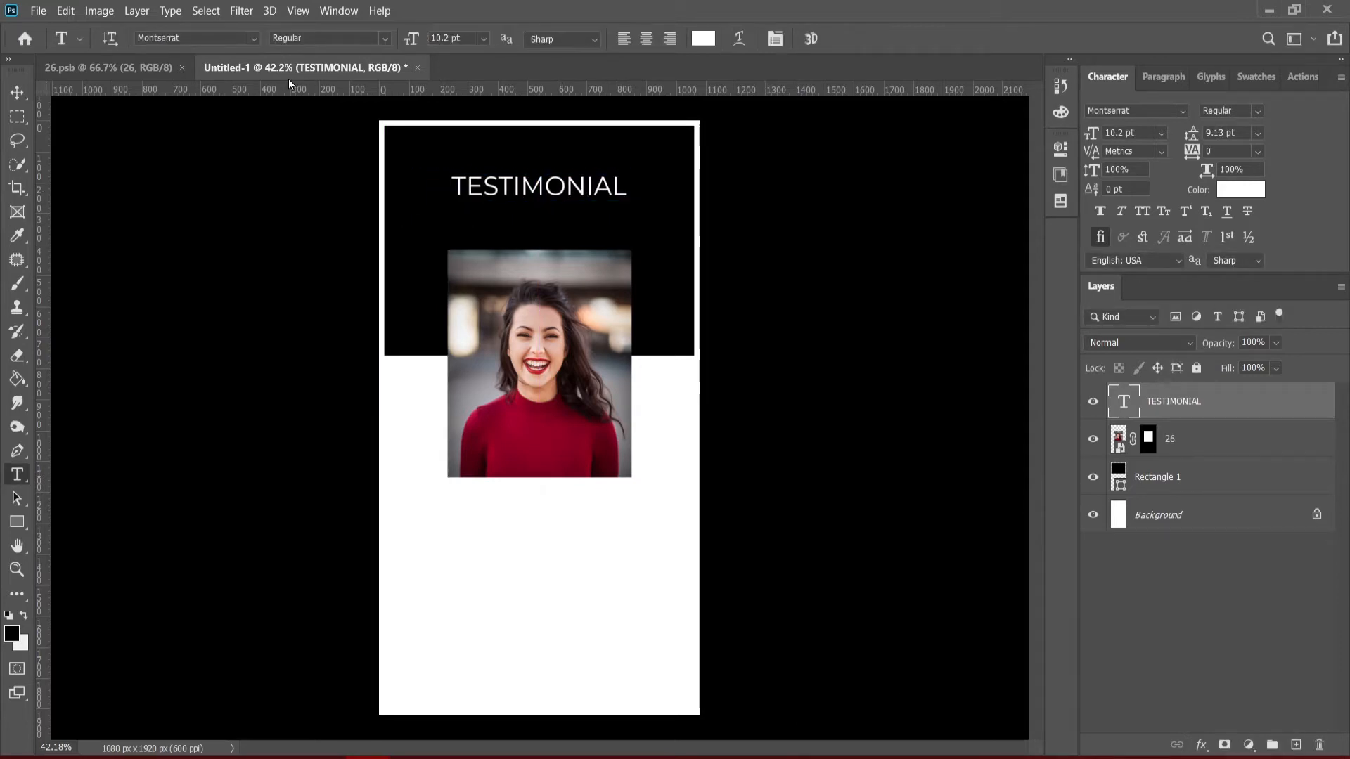
# Format the TESTIMONIAL heading in Crimson Roman with a tracking of 240 and faux bold.
pyautogui.click(1187, 112)
pyautogui.scroll(1, 1107, 182)
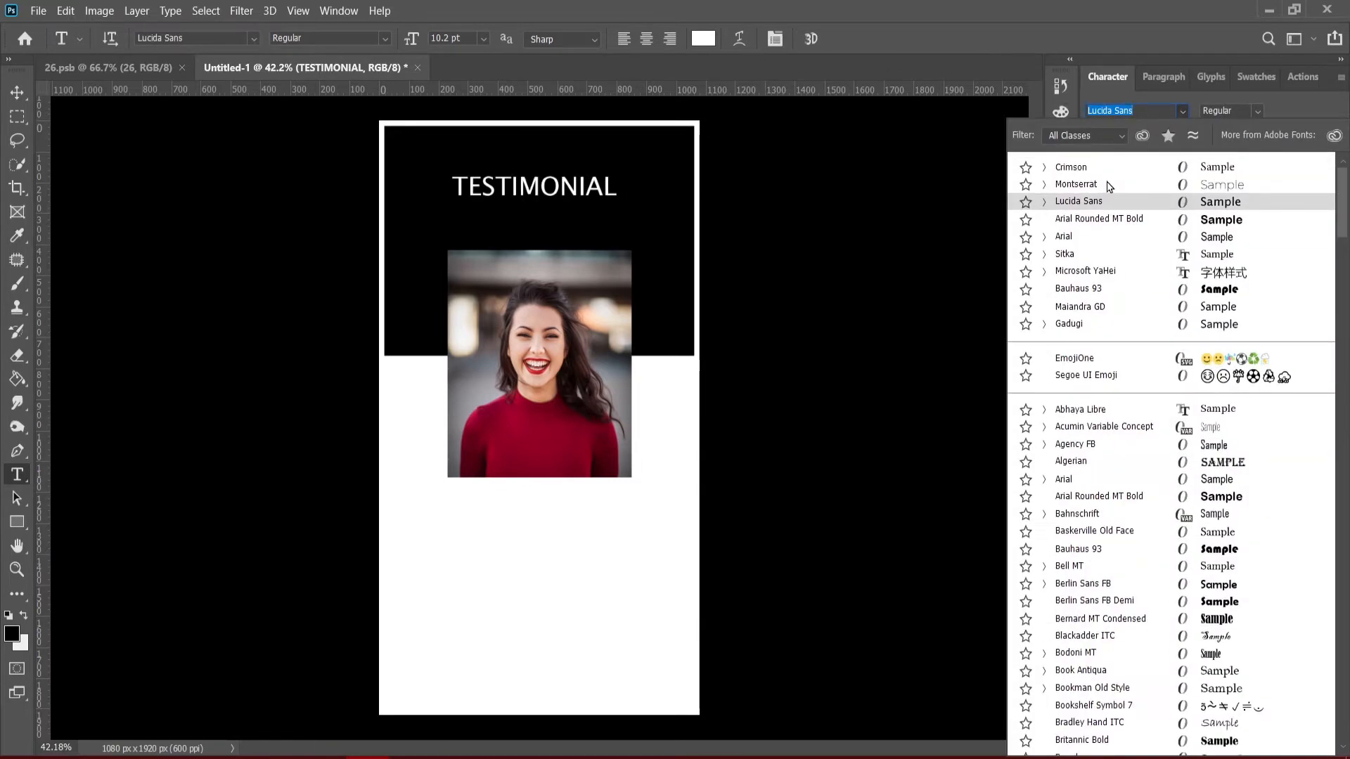
pyautogui.click(1086, 168)
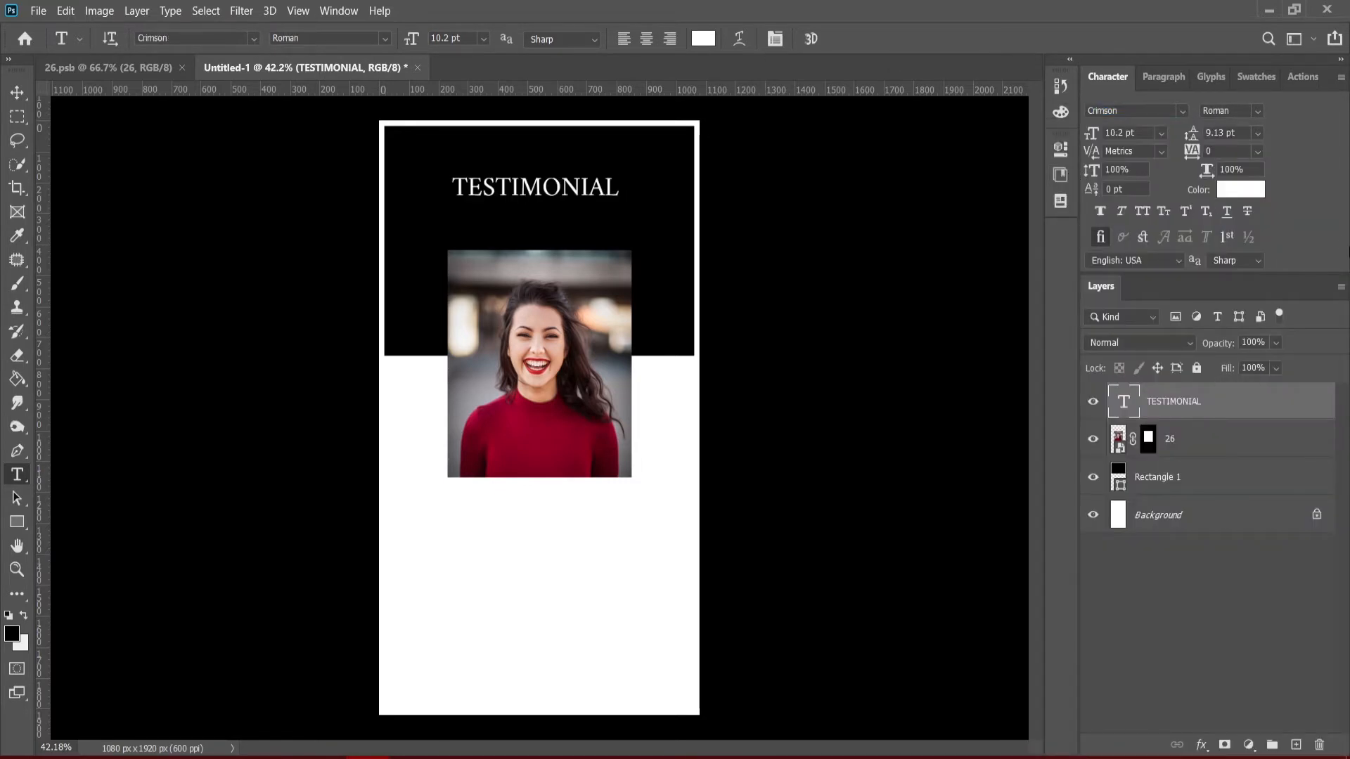
pyautogui.moveTo(1187, 151); pyautogui.dragTo(1197, 152)
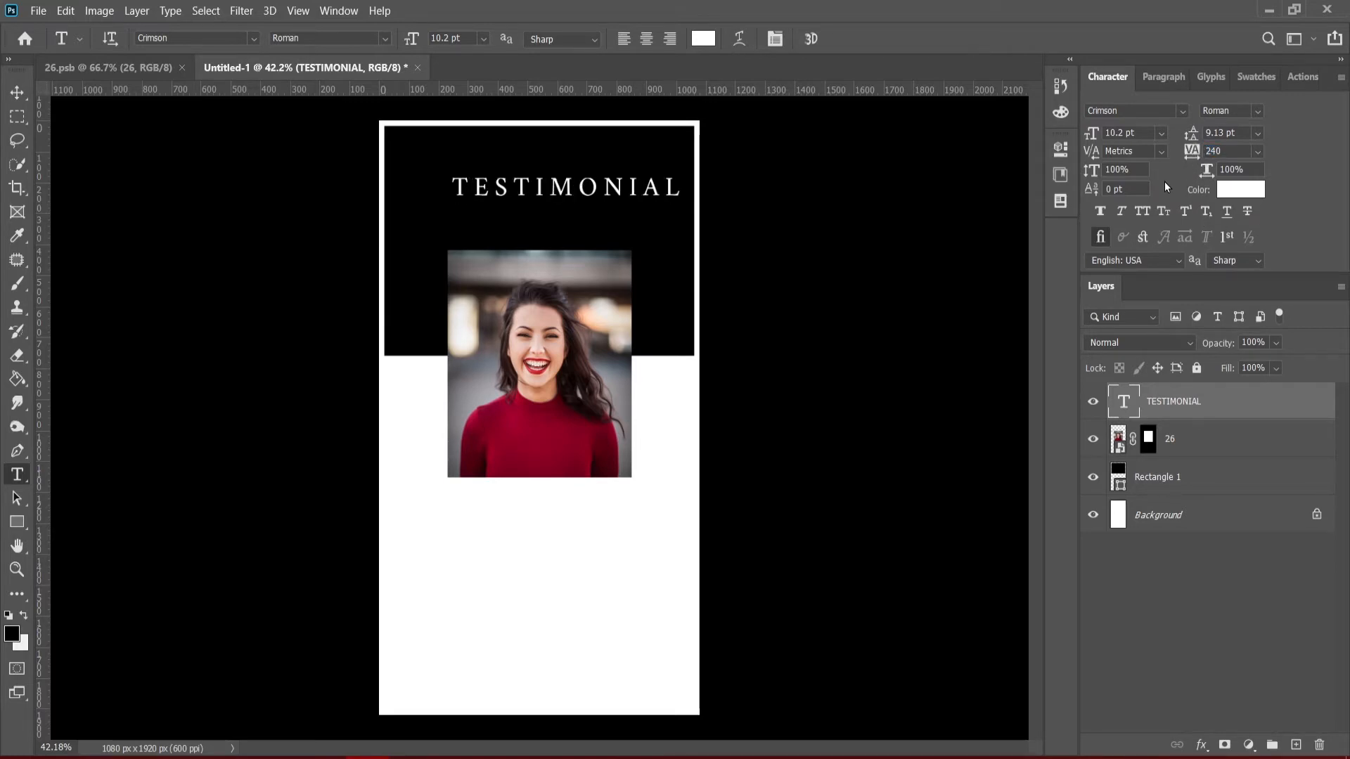
pyautogui.click(1099, 214)
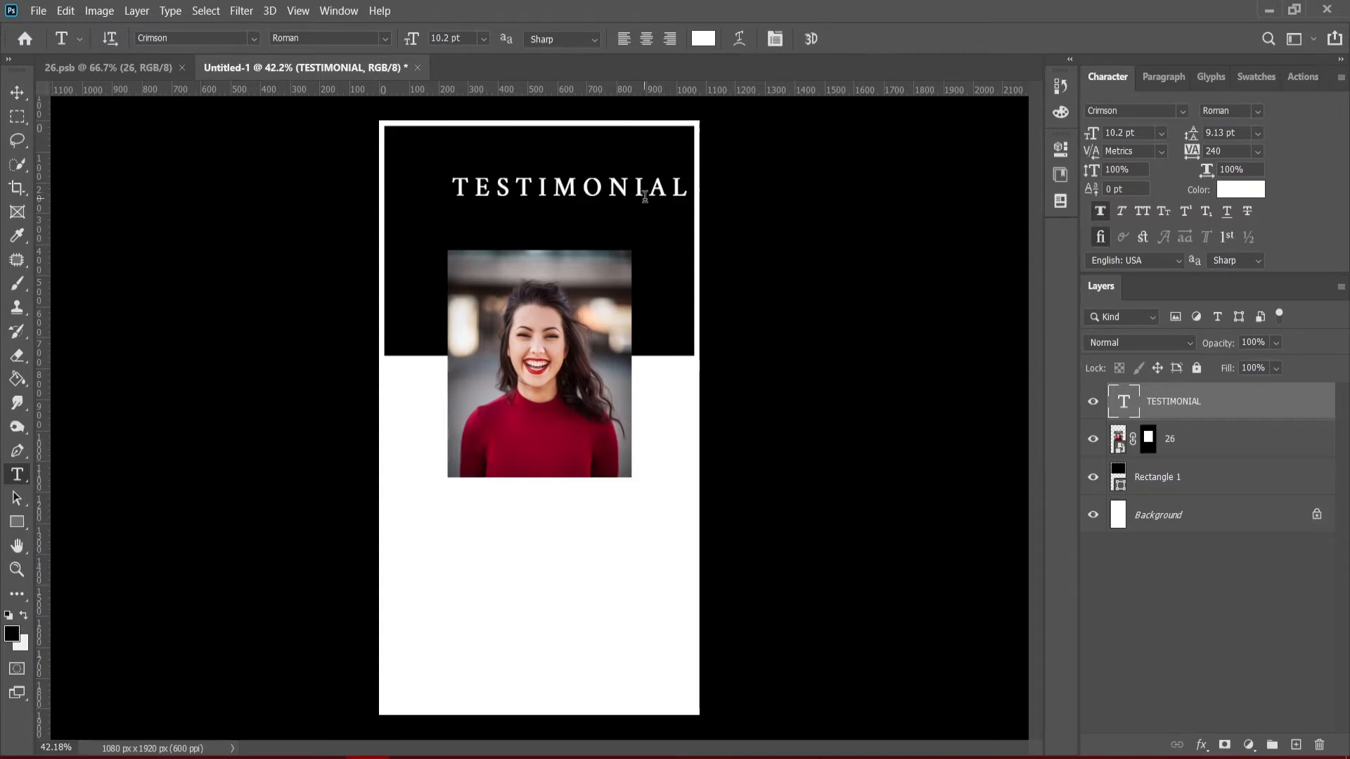
# Centre the TESTIMONIAL heading above the portrait and scale it down to about 7.19 pt.
pyautogui.moveTo(615, 197); pyautogui.dragTo(583, 195)
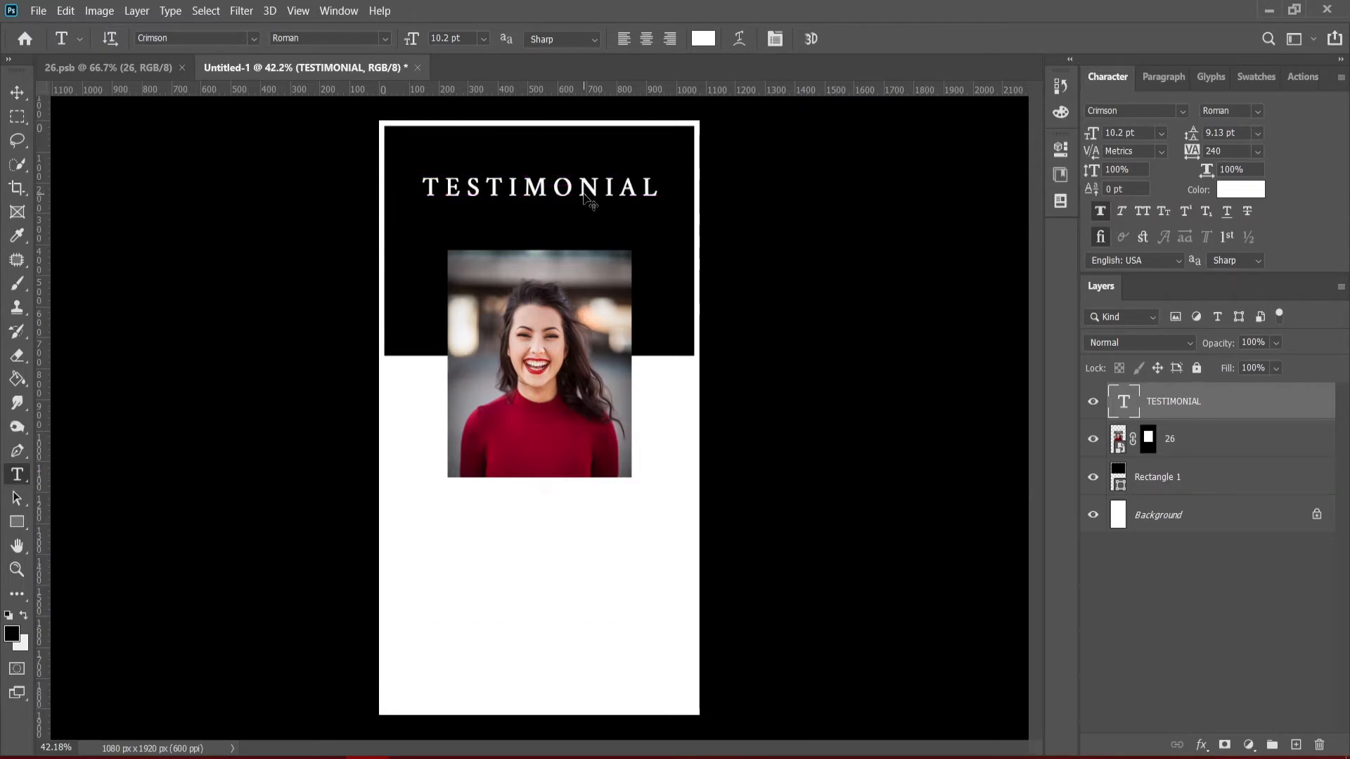
pyautogui.hotkey('ctrl', 't')
pyautogui.moveTo(661, 202); pyautogui.dragTo(626, 199)
pyautogui.press('t')
pyautogui.press('Return')
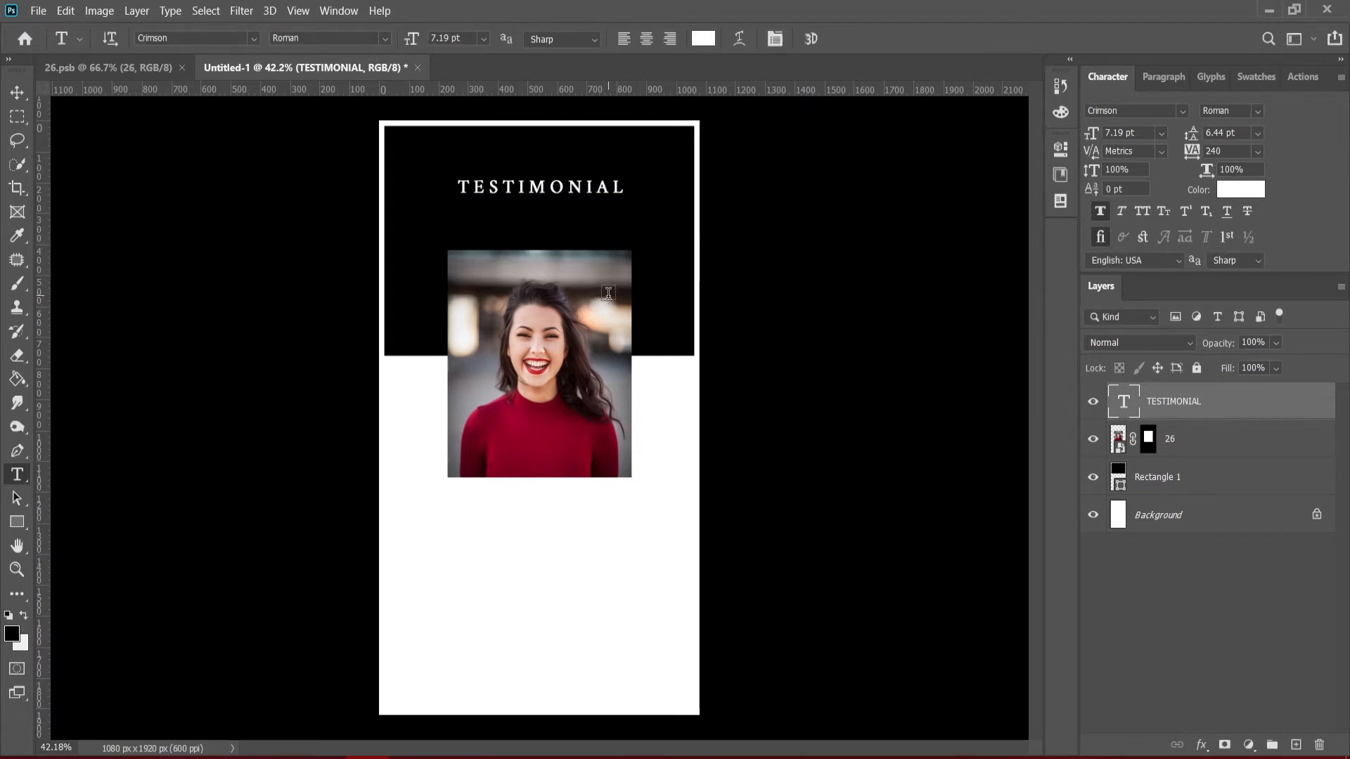
# Add a text layer with double quotation marks below the portrait and enlarge it to about 44.4 pt.
pyautogui.click(526, 523)
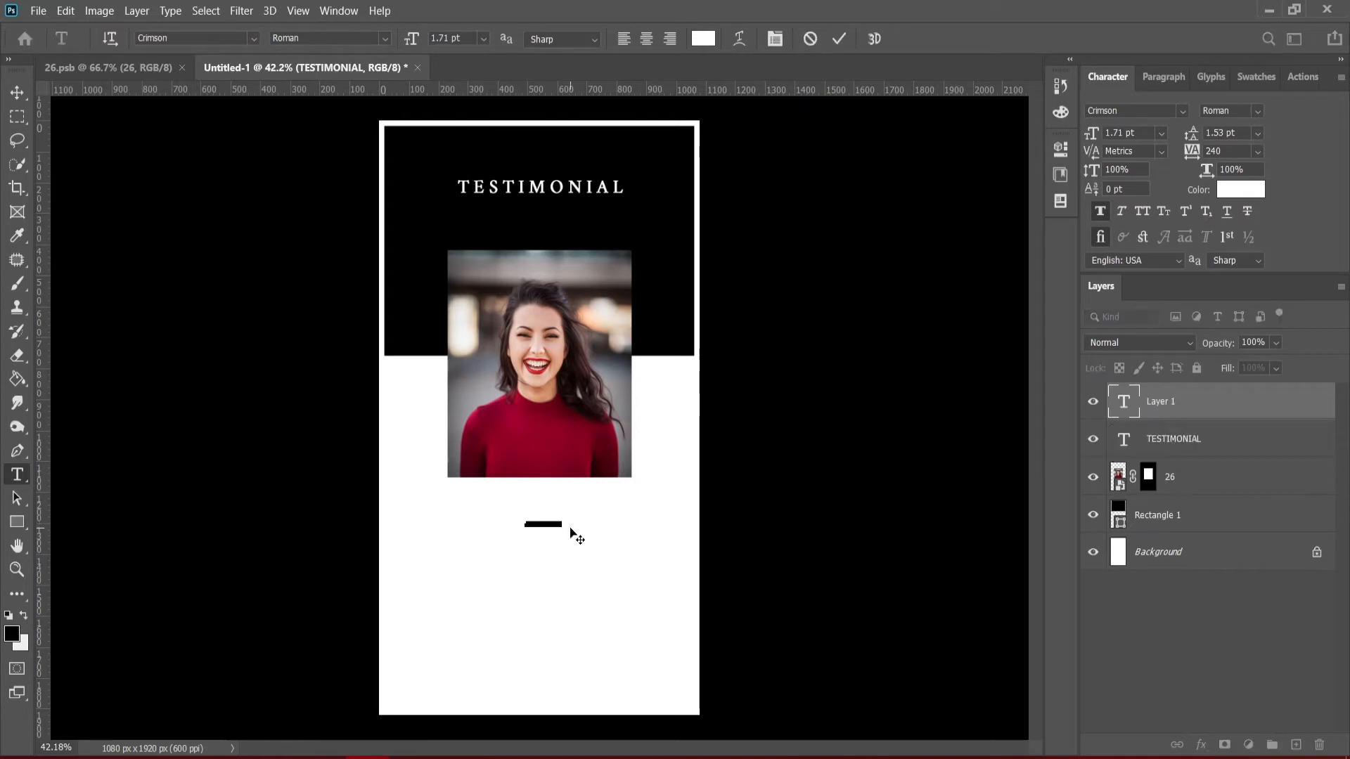
pyautogui.press('BackSpace')
pyautogui.press('Return')
pyautogui.hotkey('ctrl', 't')
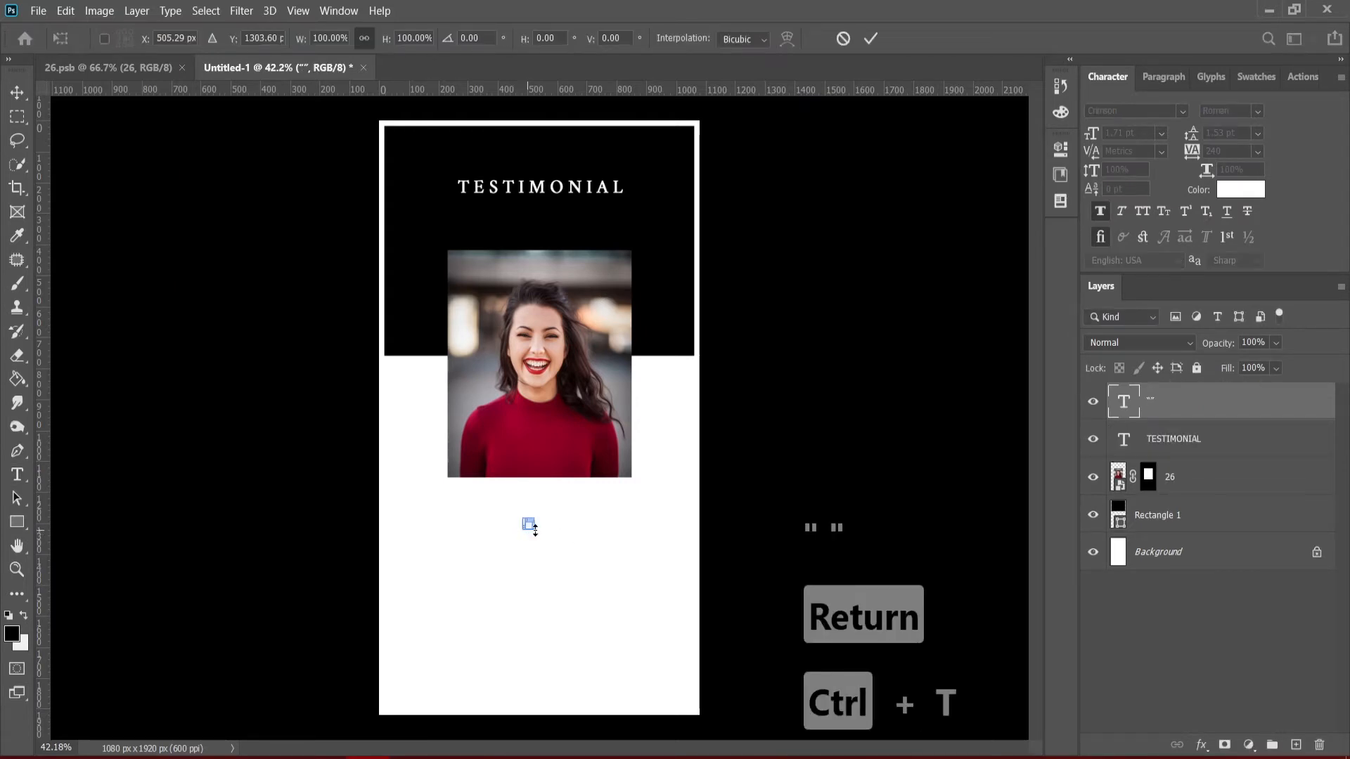
pyautogui.moveTo(529, 524); pyautogui.dragTo(615, 566)
pyautogui.press('Return')
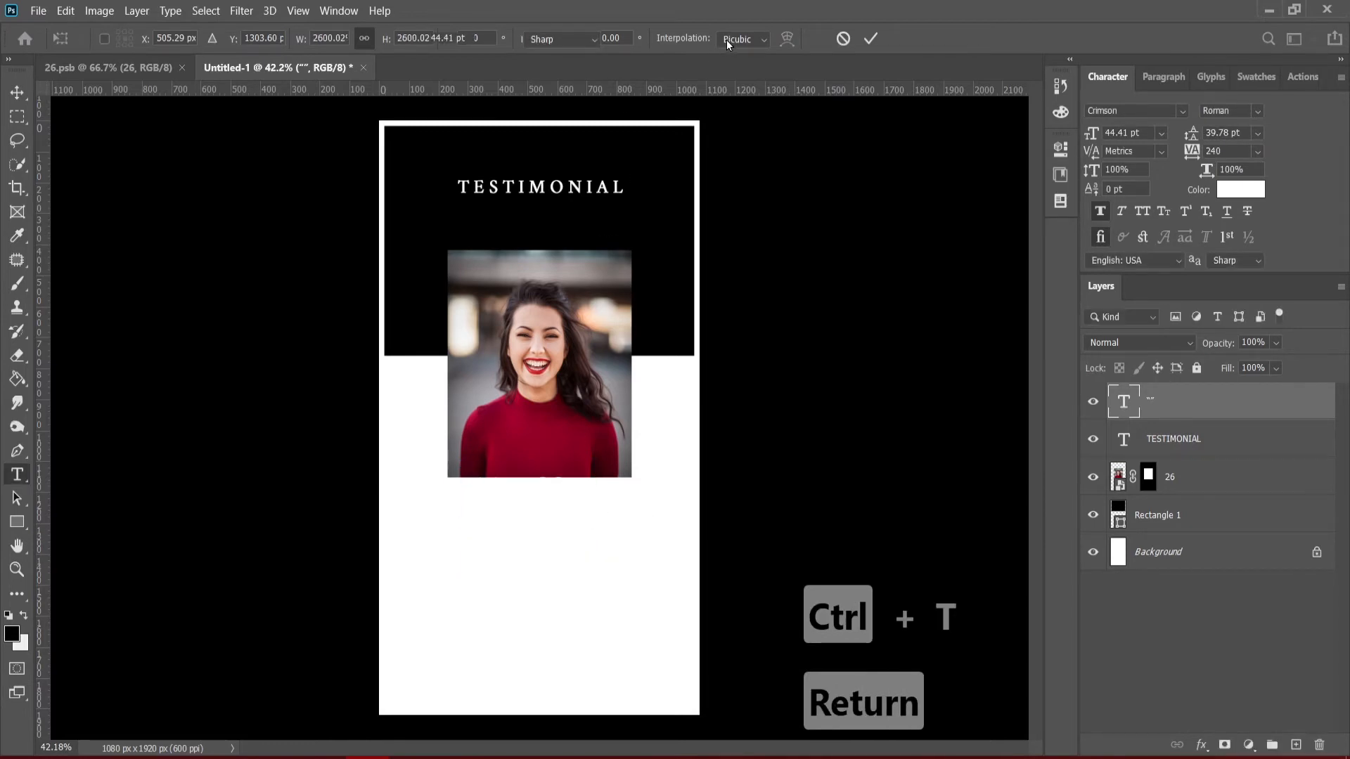
# Set the quotation mark text's colour to black (000000) and position it below the portrait near the canvas centre.
pyautogui.click(725, 40)
pyautogui.write('000000')
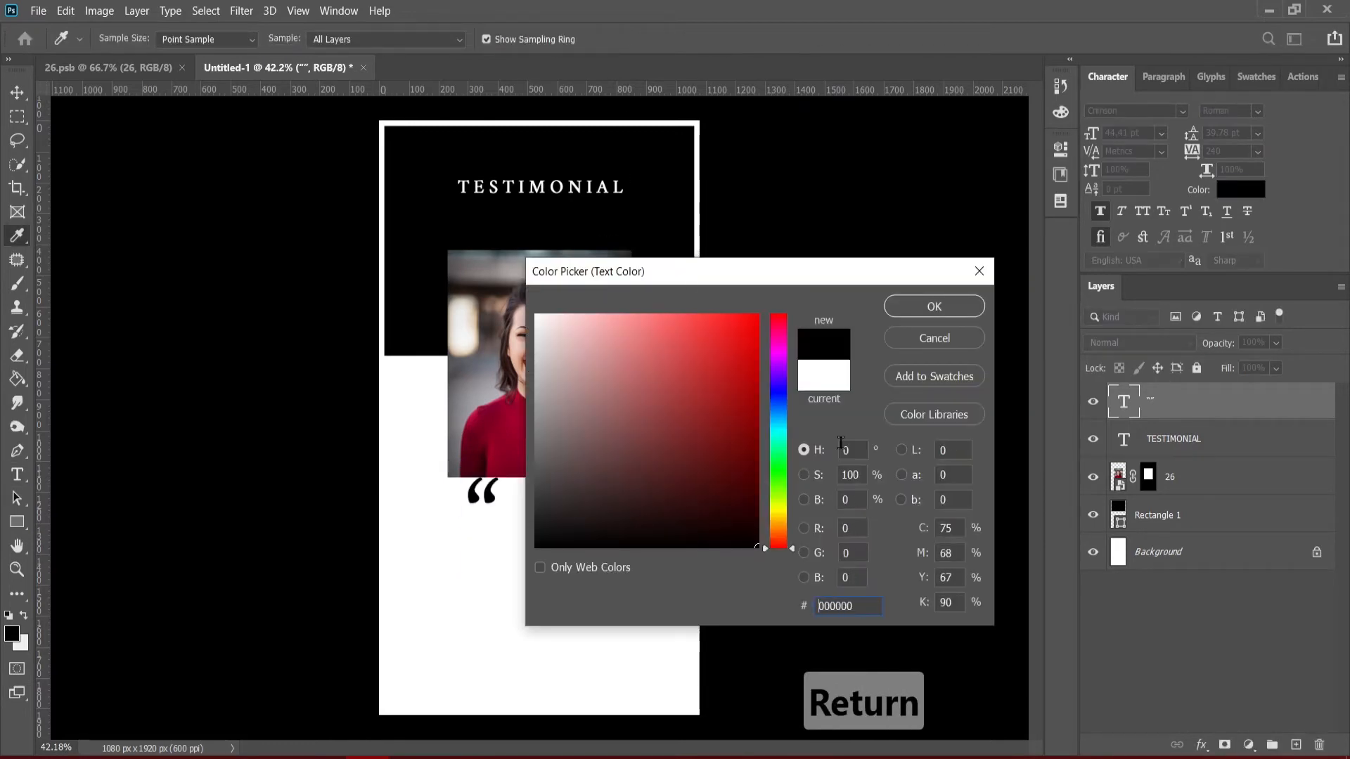
pyautogui.click(935, 306)
pyautogui.moveTo(551, 497); pyautogui.dragTo(599, 521)
# Replace the quotation mark text with a single opening double quotation mark.
pyautogui.press('BackSpace')
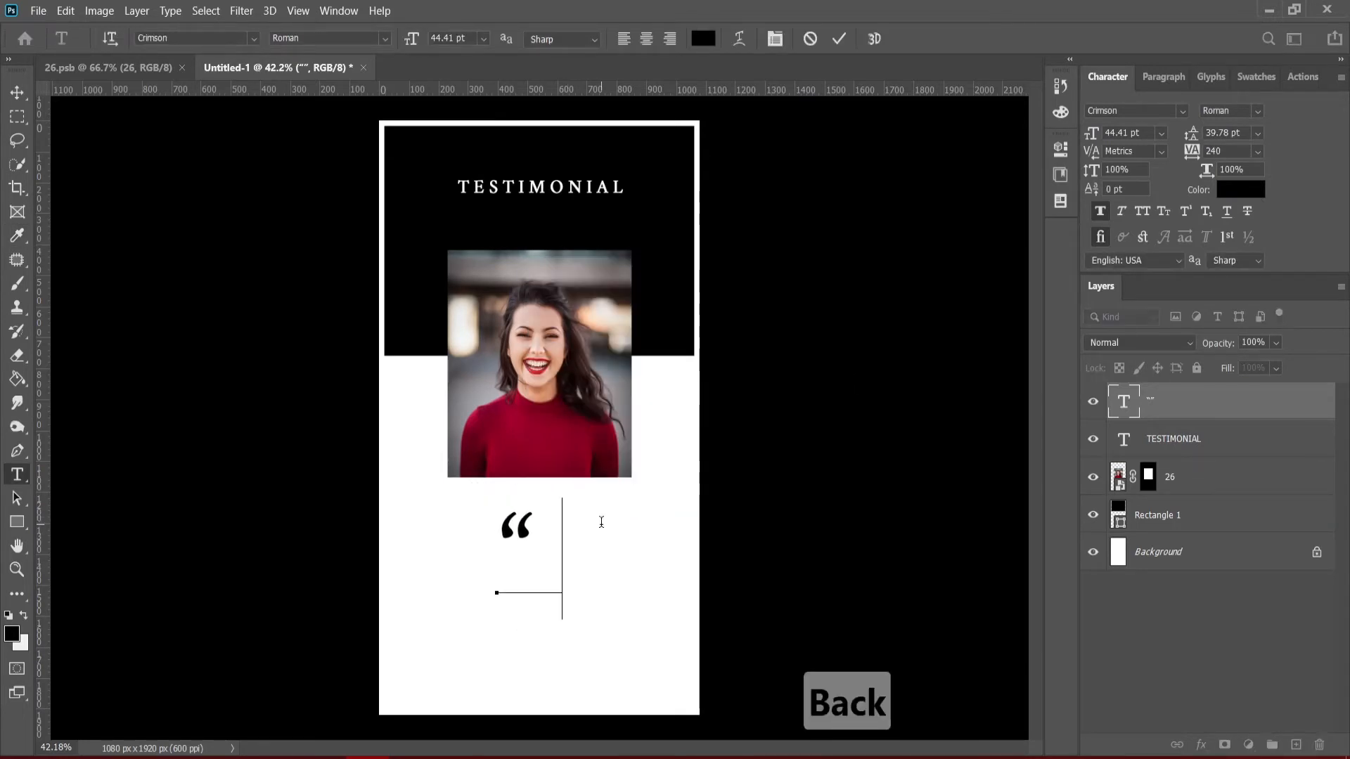
pyautogui.press('BackSpace')
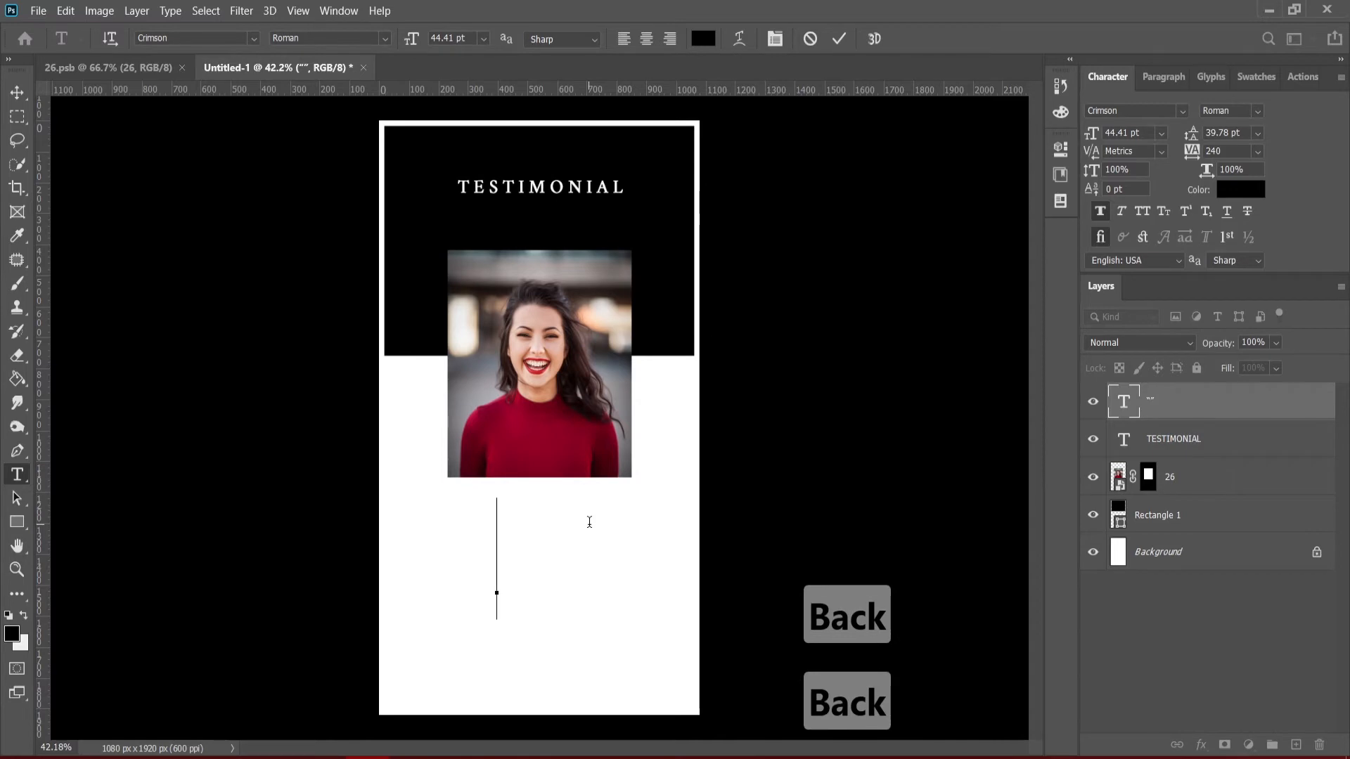
pyautogui.write("' '")
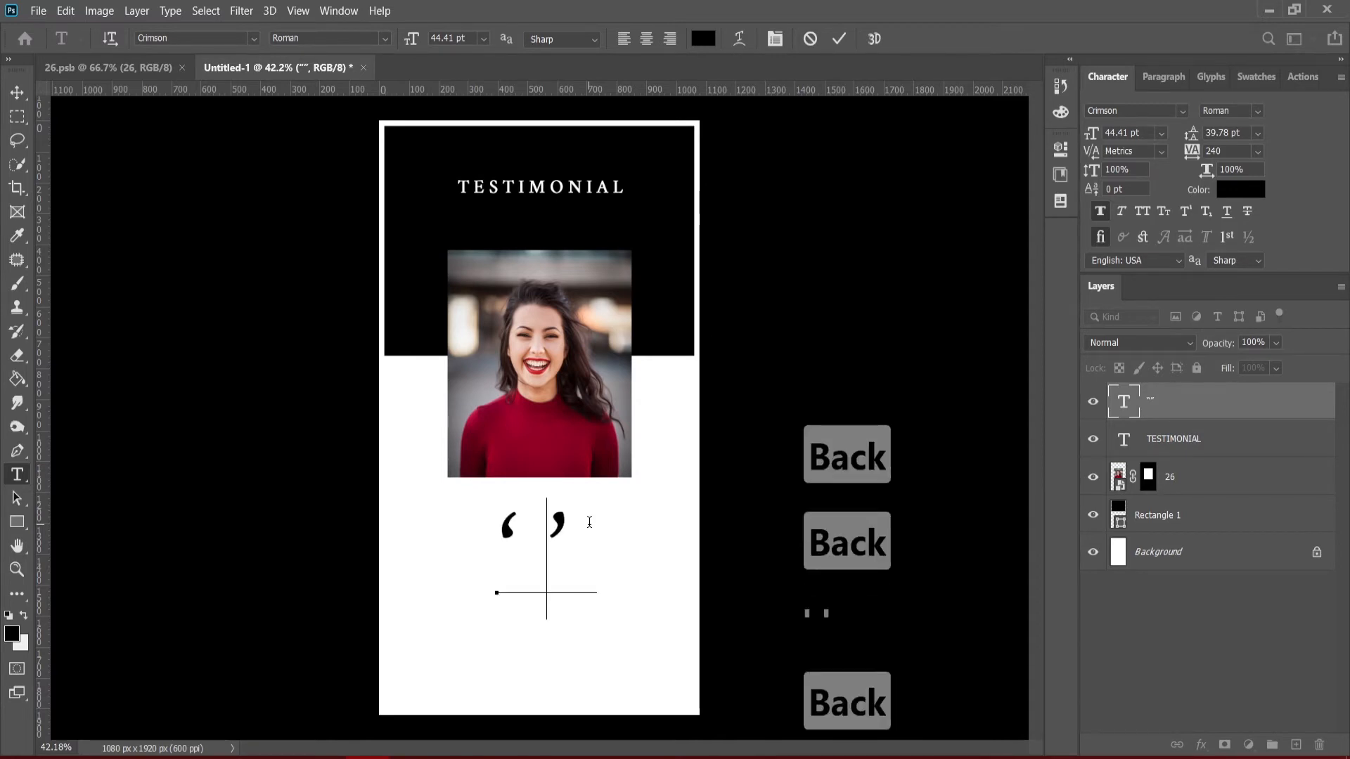
pyautogui.press('BackSpace')
pyautogui.write('"')
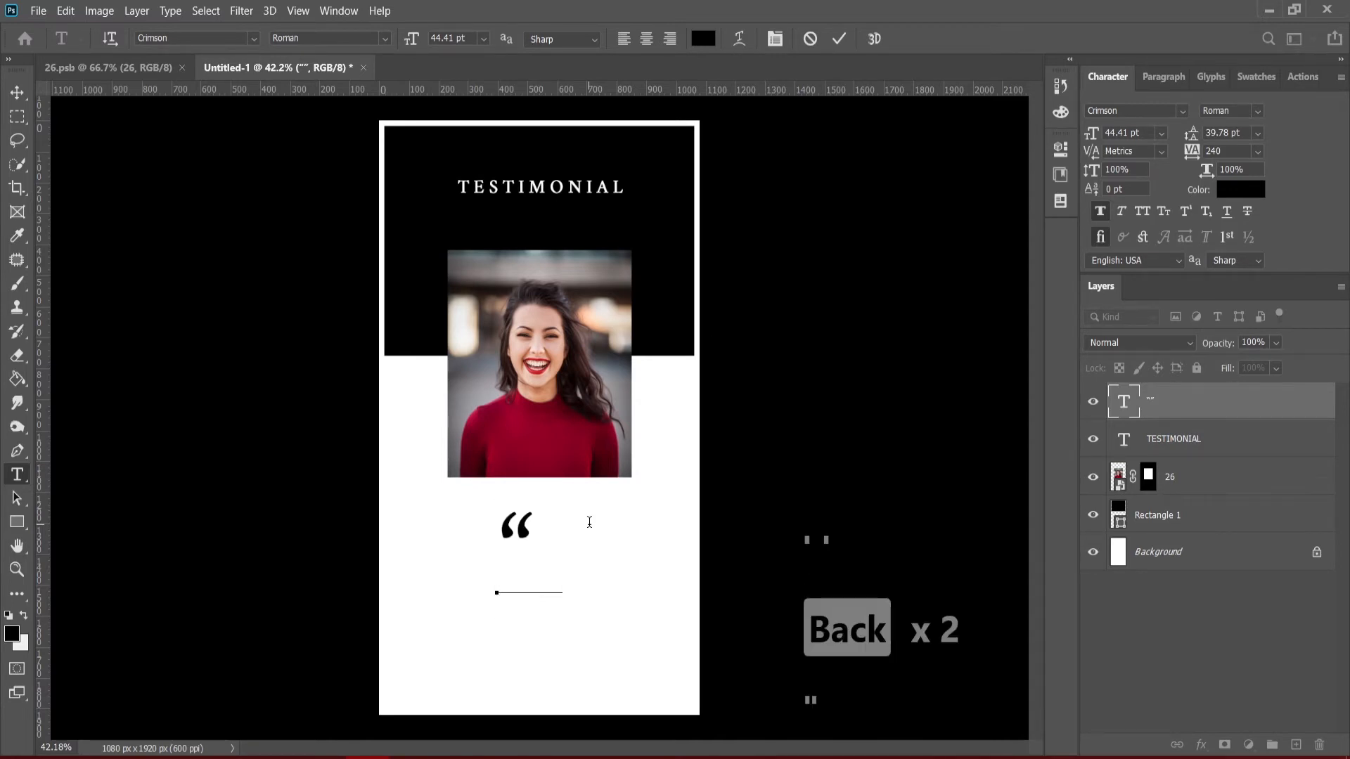
pyautogui.press('Return')
# Enlarge the quotation mark to about 89 pt and centre it below the portrait.
pyautogui.hotkey('ctrl', 't')
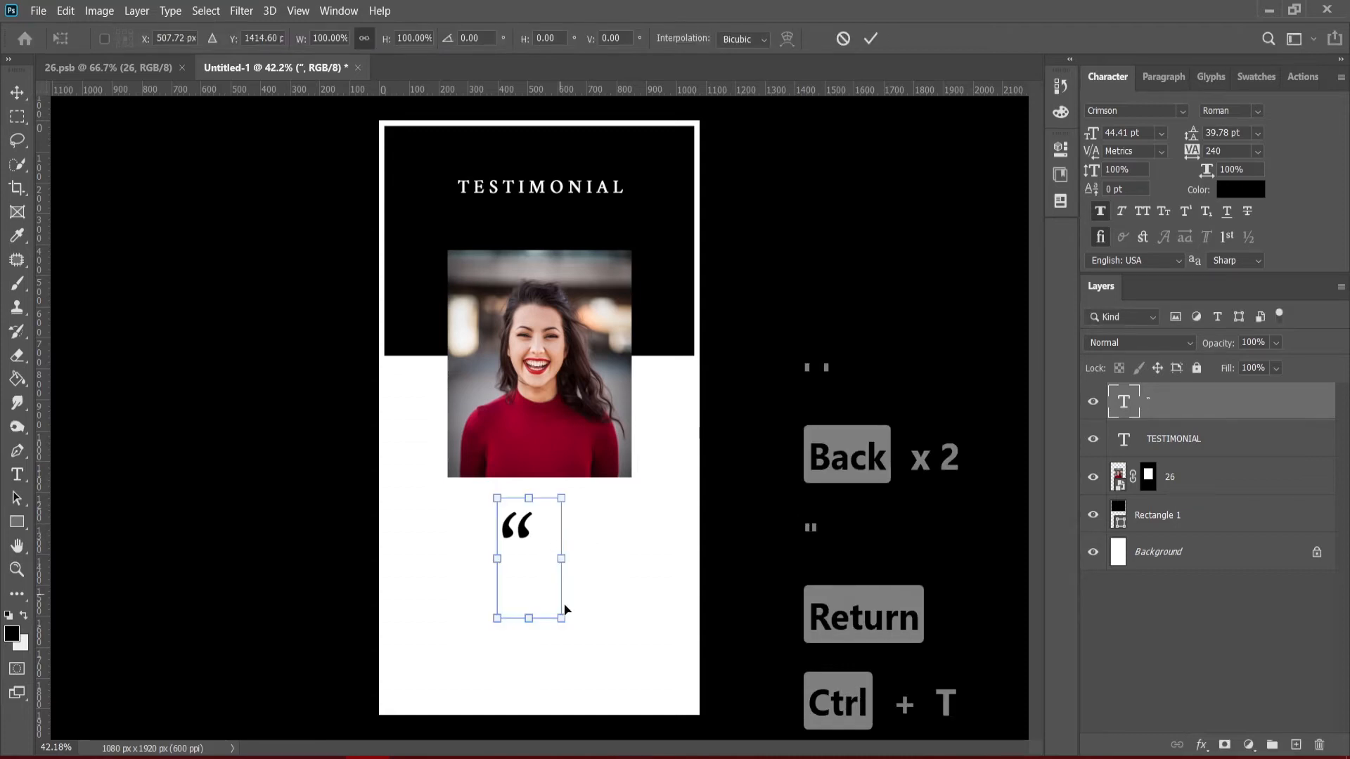
pyautogui.moveTo(560, 619); pyautogui.dragTo(635, 651)
pyautogui.moveTo(512, 516); pyautogui.dragTo(553, 554)
pyautogui.press('Return')
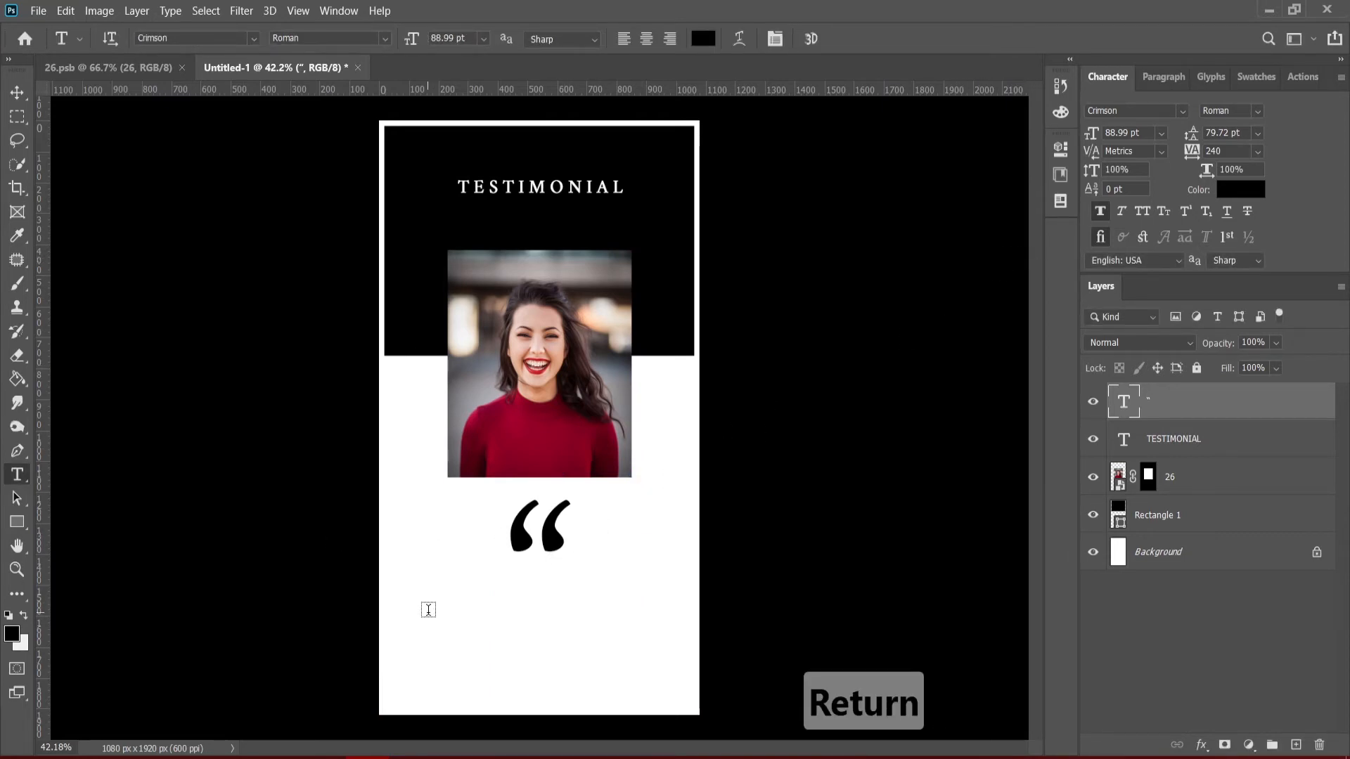
# Start a new text layer below the quotation mark and set its text colour to grey (6c6c6c).
pyautogui.click(428, 610)
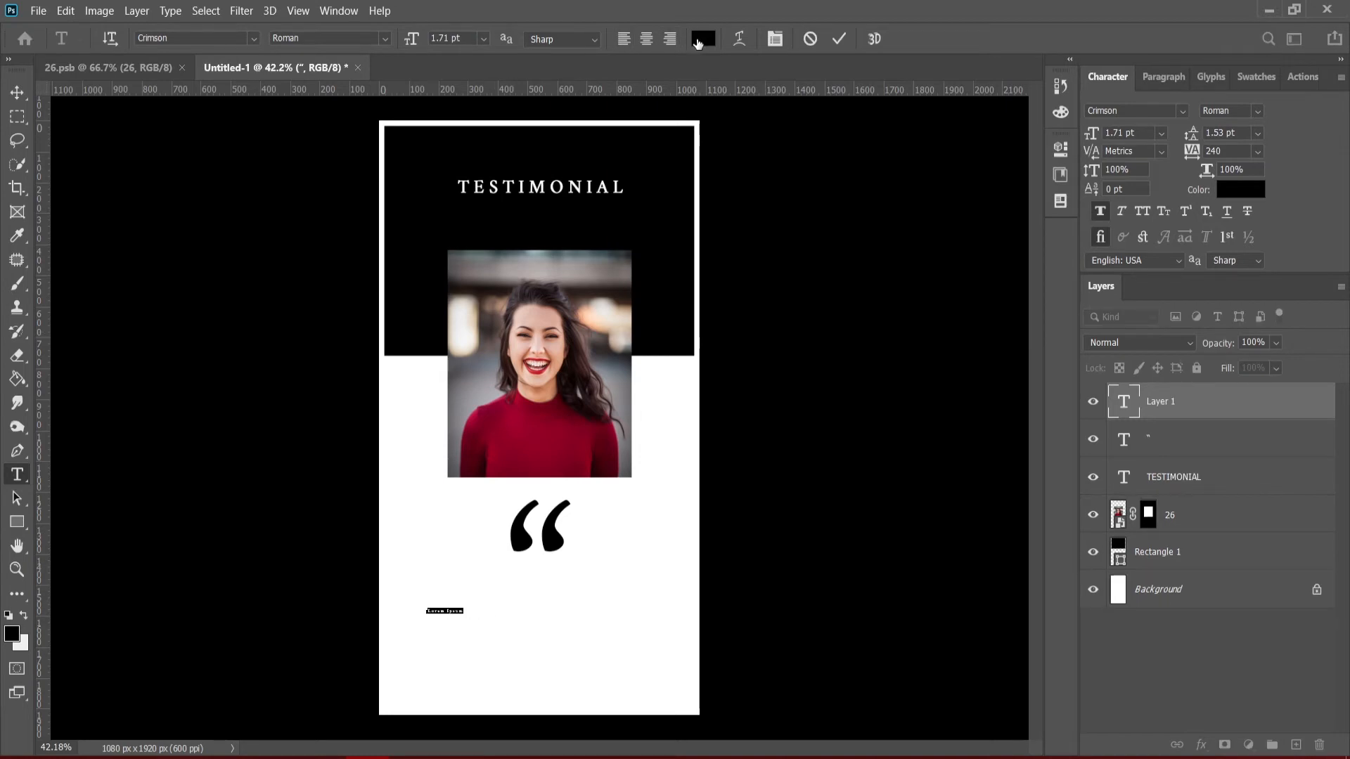
pyautogui.click(701, 40)
pyautogui.moveTo(553, 372); pyautogui.dragTo(521, 449)
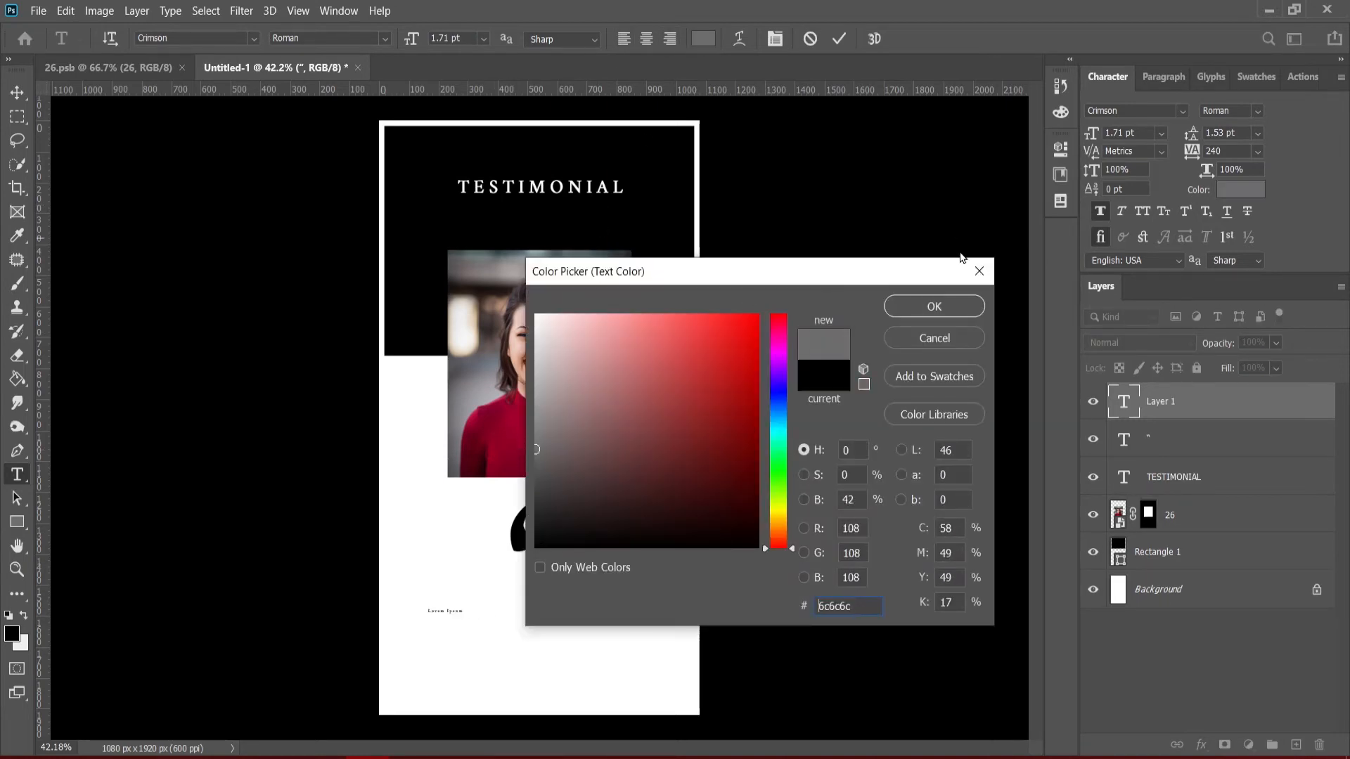
pyautogui.click(920, 312)
# Paste the copied testimonial sentence into the new text layer and scale it up to about 3.08 pt.
pyautogui.hotkey('ctrl', 'v')
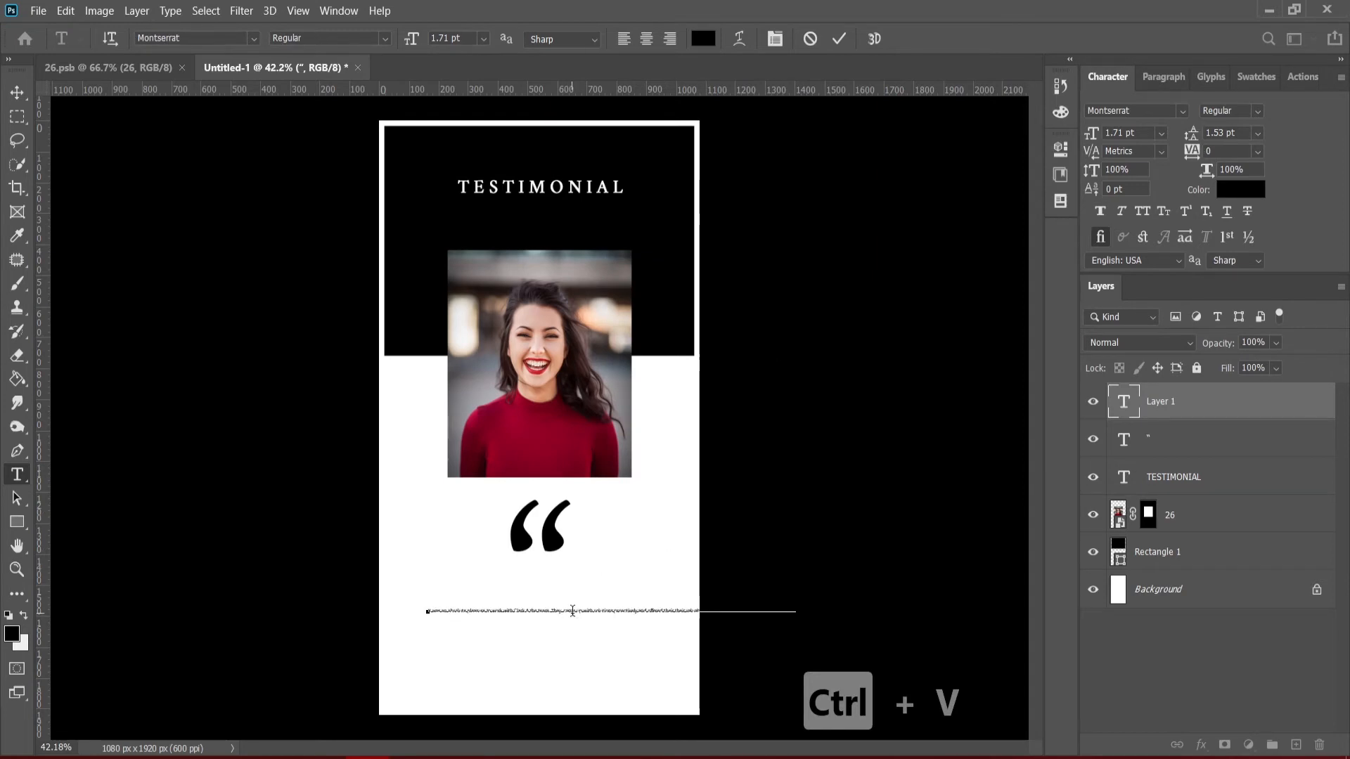
pyautogui.press('Return')
pyautogui.hotkey('ctrl', 't')
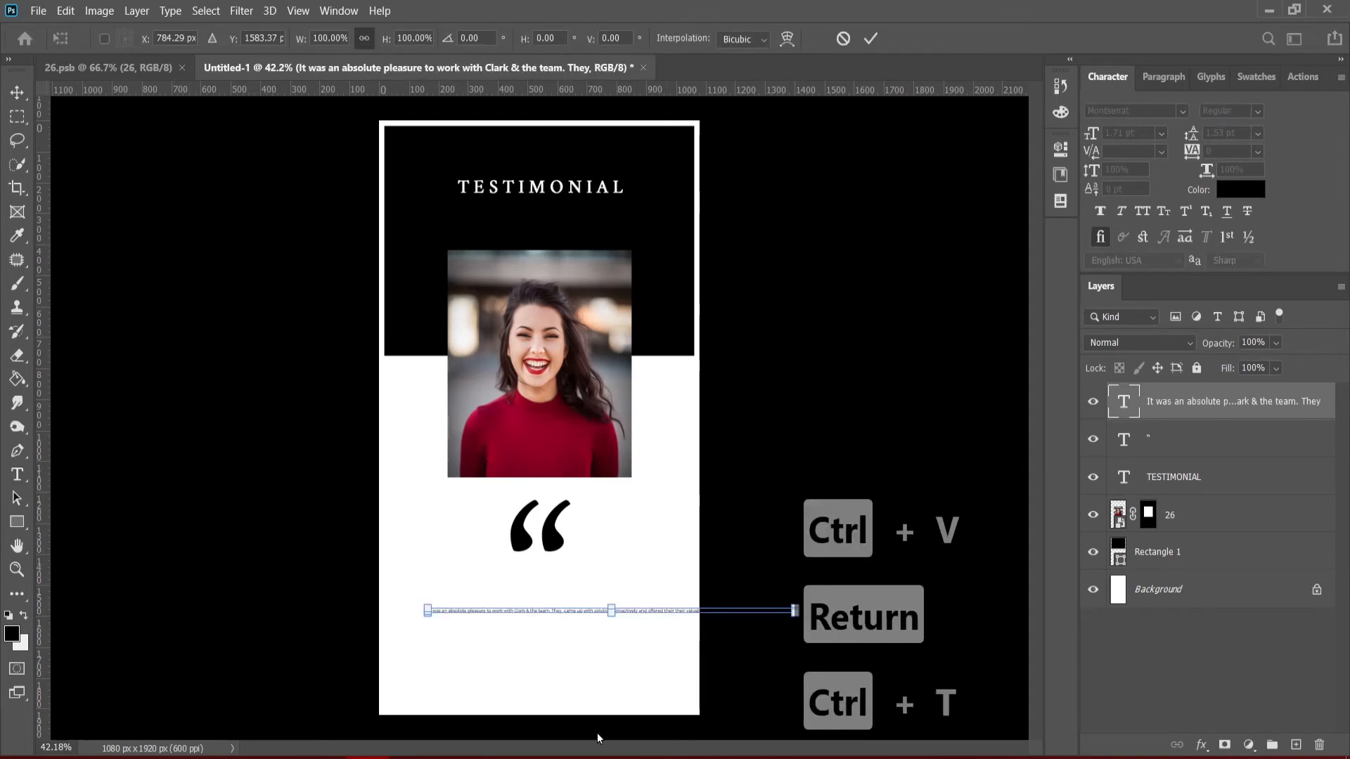
pyautogui.moveTo(793, 616); pyautogui.dragTo(940, 676)
pyautogui.press('Return')
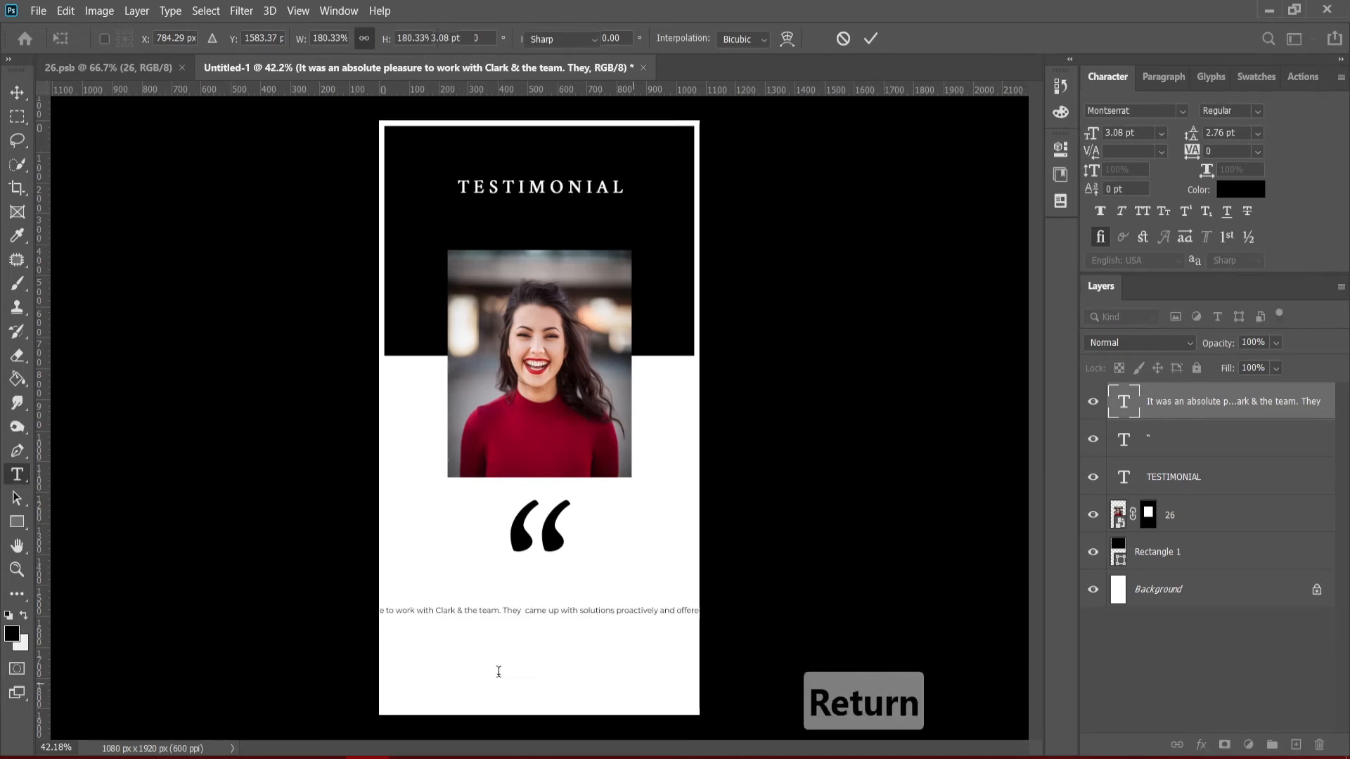
# Break the testimonial sentence into three lines after "Clark &" and "proactively and", and move the block onto the canvas below the quotation mark.
pyautogui.click(464, 610)
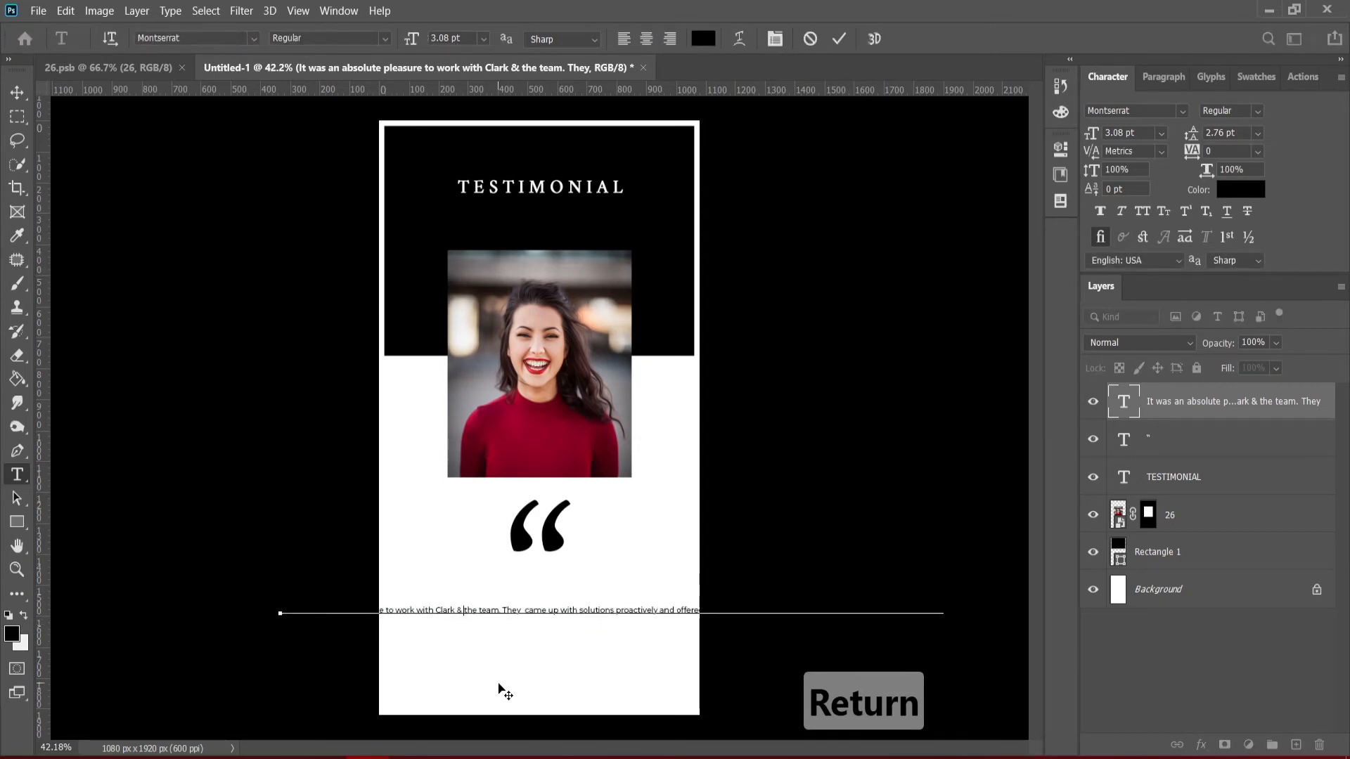
pyautogui.press('Return')
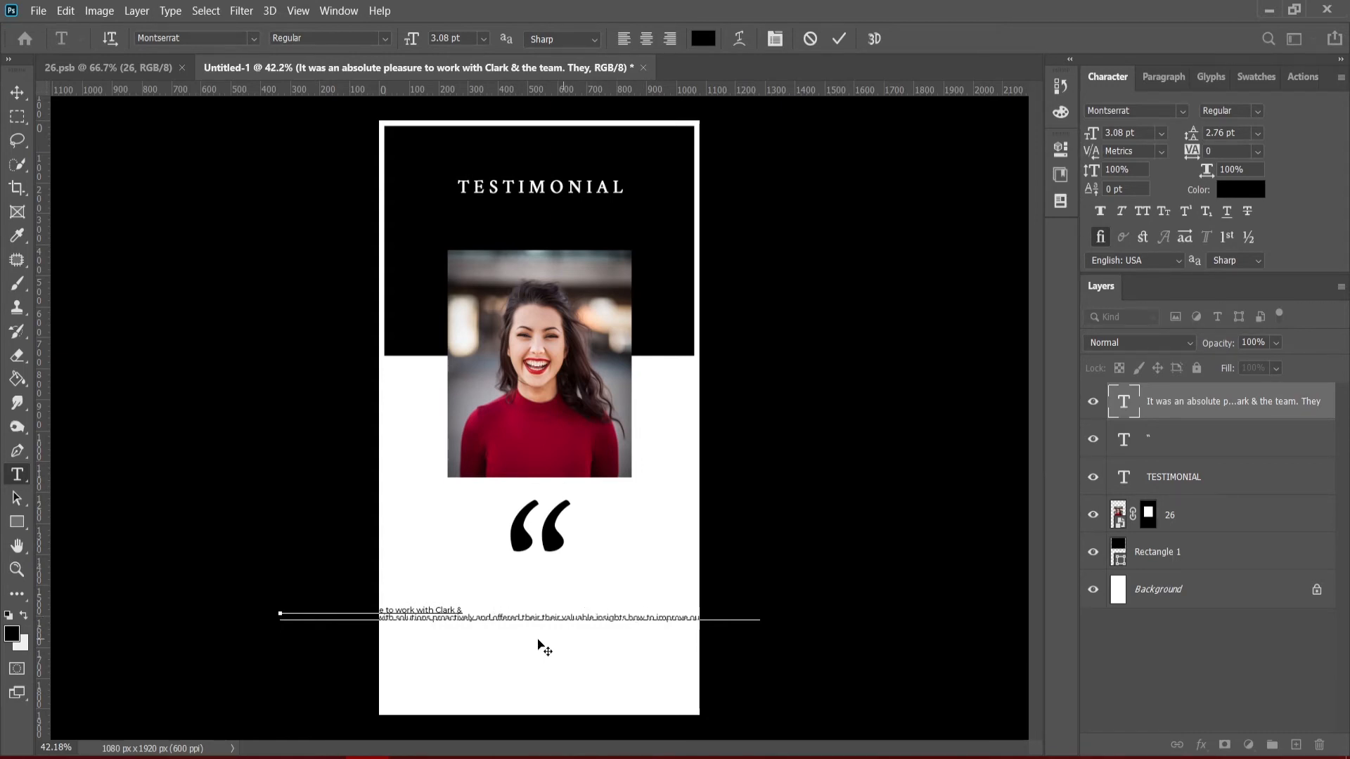
pyautogui.click(493, 616)
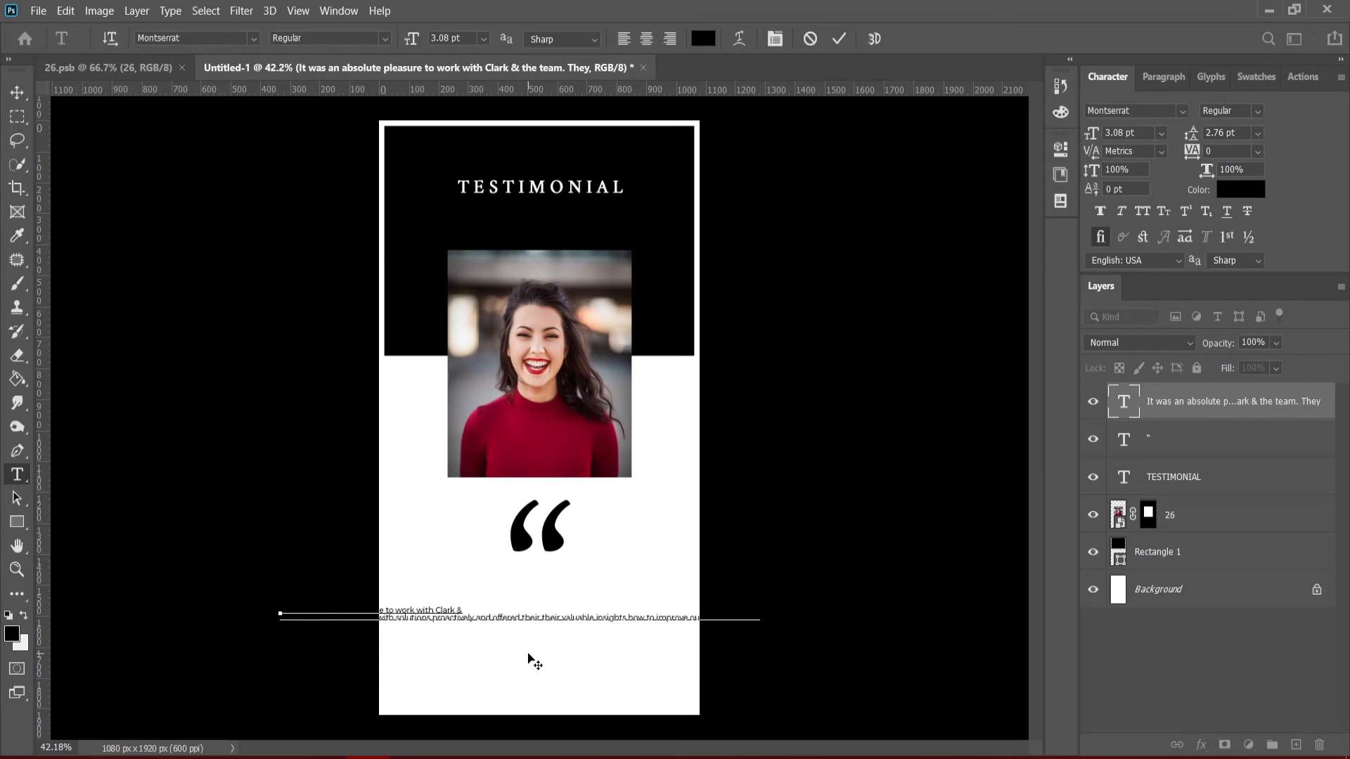
pyautogui.press('Return')
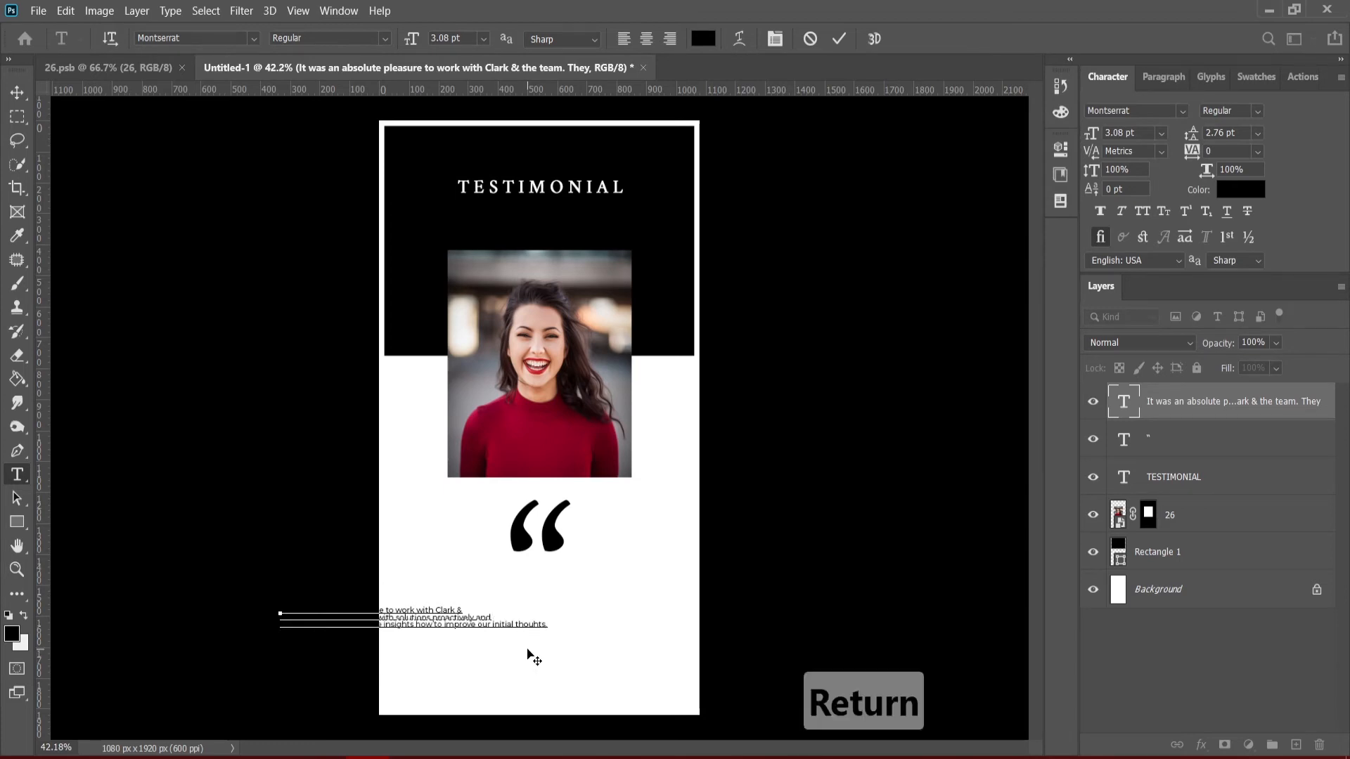
pyautogui.press('Return')
pyautogui.moveTo(471, 624); pyautogui.dragTo(608, 621)
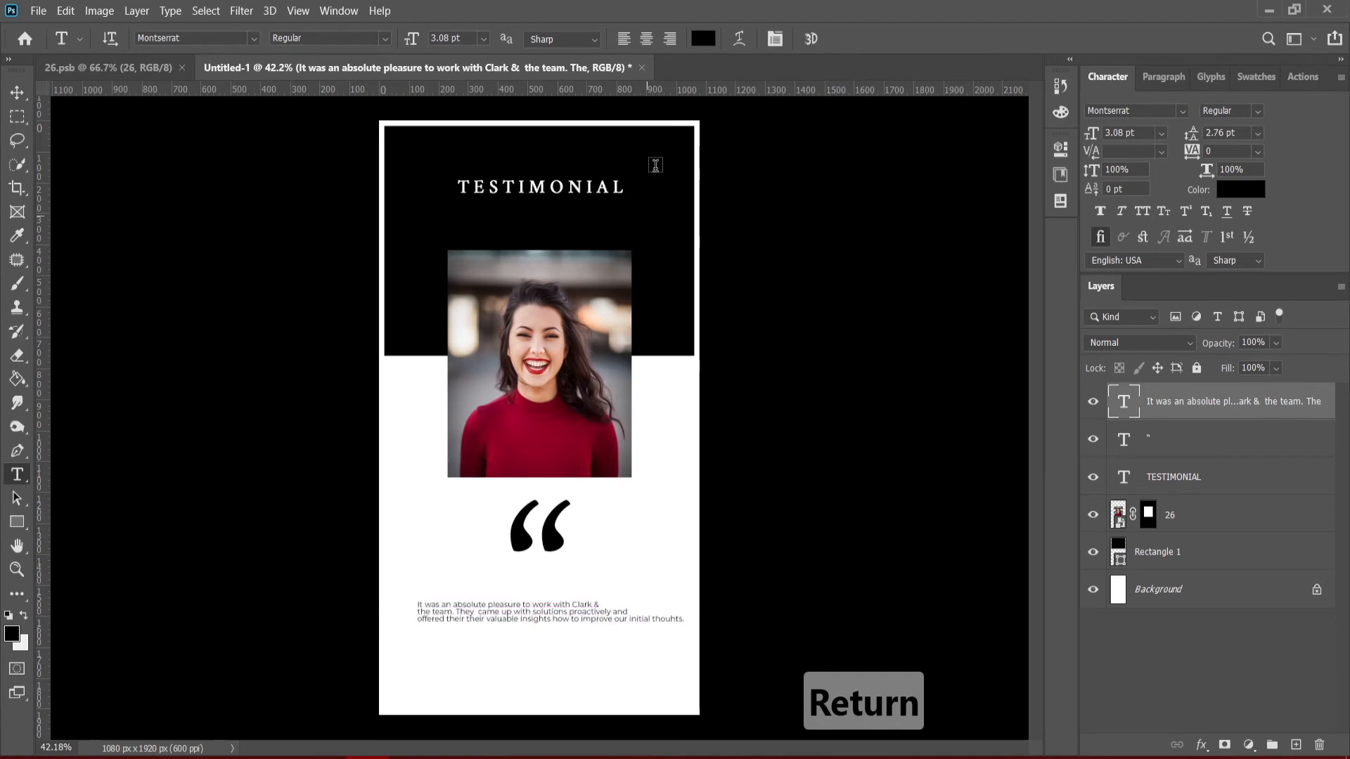
# Centre-align the testimonial text and reposition it and the quotation mark around the canvas's vertical centre line.
pyautogui.click(646, 39)
pyautogui.moveTo(476, 633); pyautogui.dragTo(599, 620)
pyautogui.moveTo(552, 553)
pyautogui.mouseDown()
pyautogui.moveTo(553, 537)
pyautogui.moveTo(567, 556)
pyautogui.mouseUp()
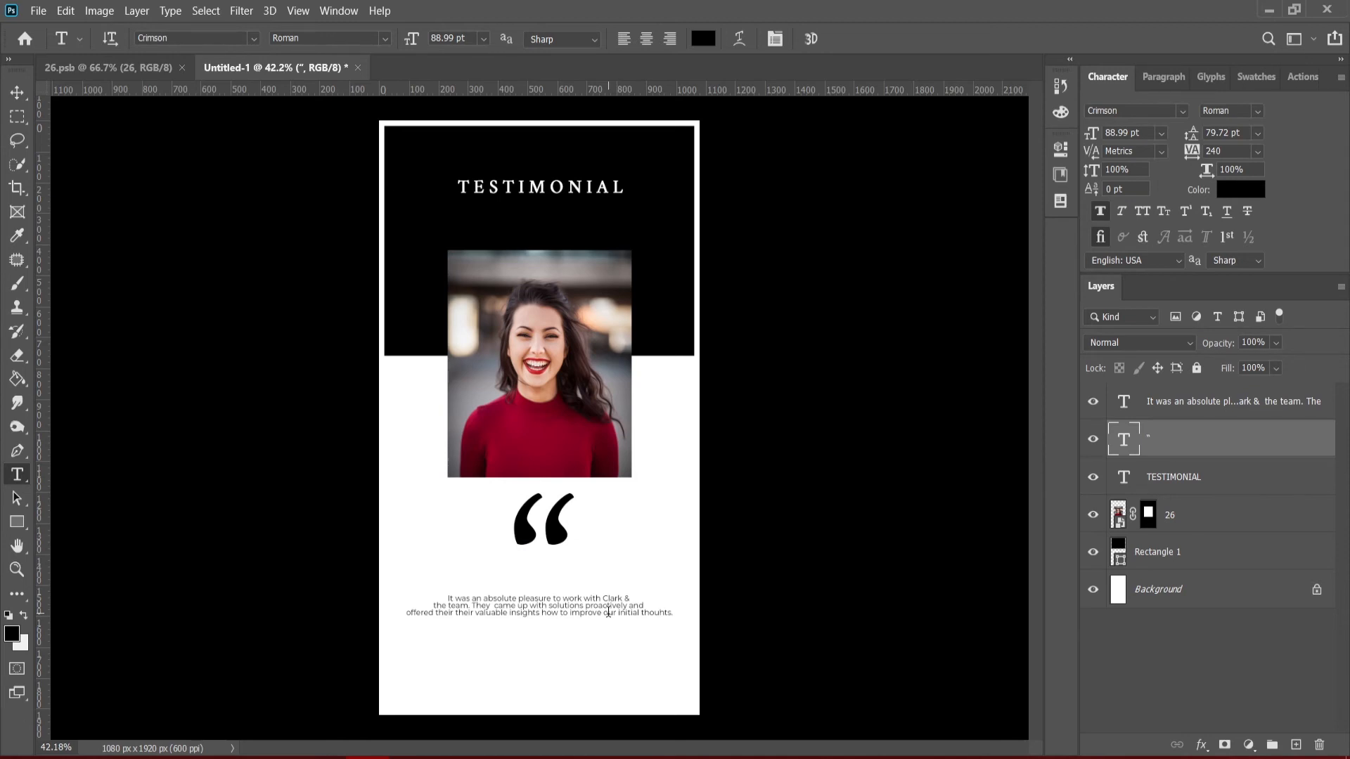
pyautogui.click(507, 652)
pyautogui.moveTo(406, 41); pyautogui.dragTo(371, 39)
pyautogui.write('h')
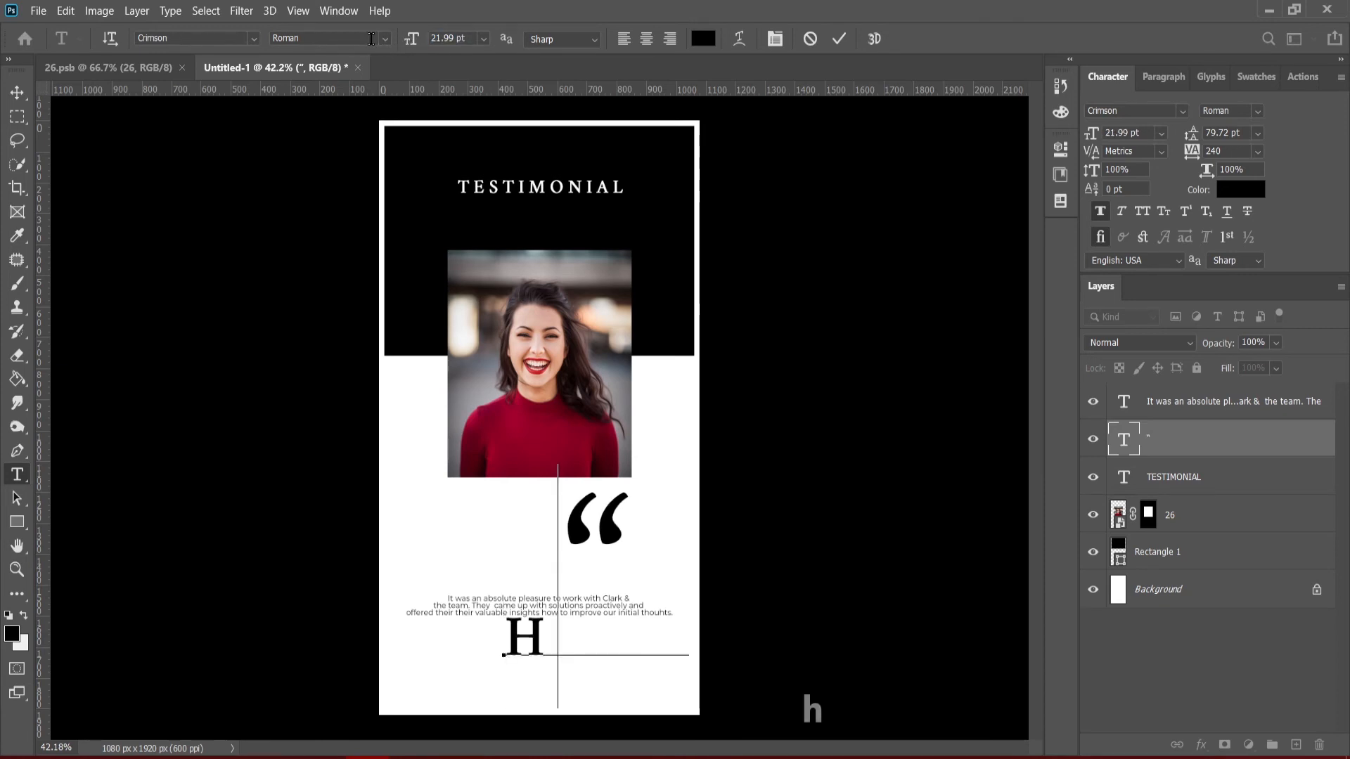
pyautogui.press('BackSpace')
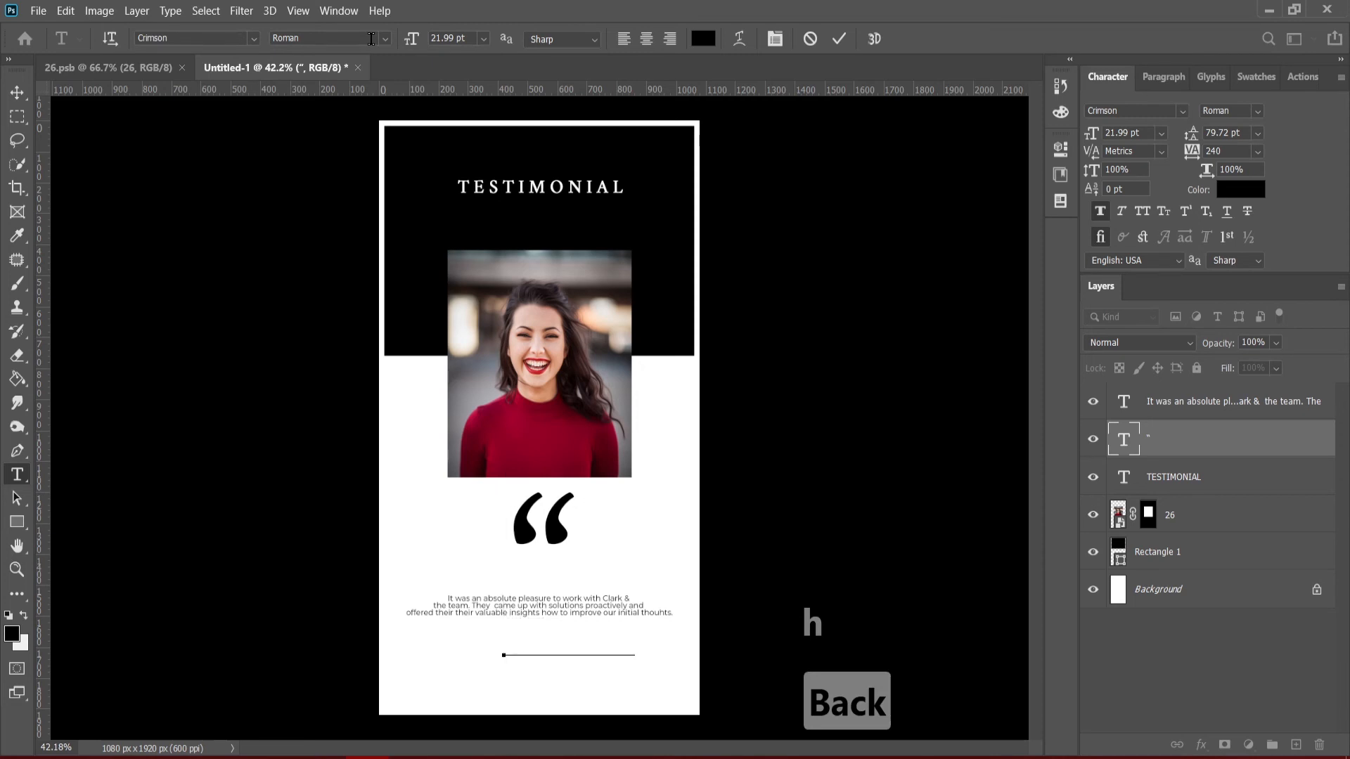
pyautogui.press('Escape')
# Add a separate text layer containing the reviewer's full name in Crimson Roman.
pyautogui.click(665, 438)
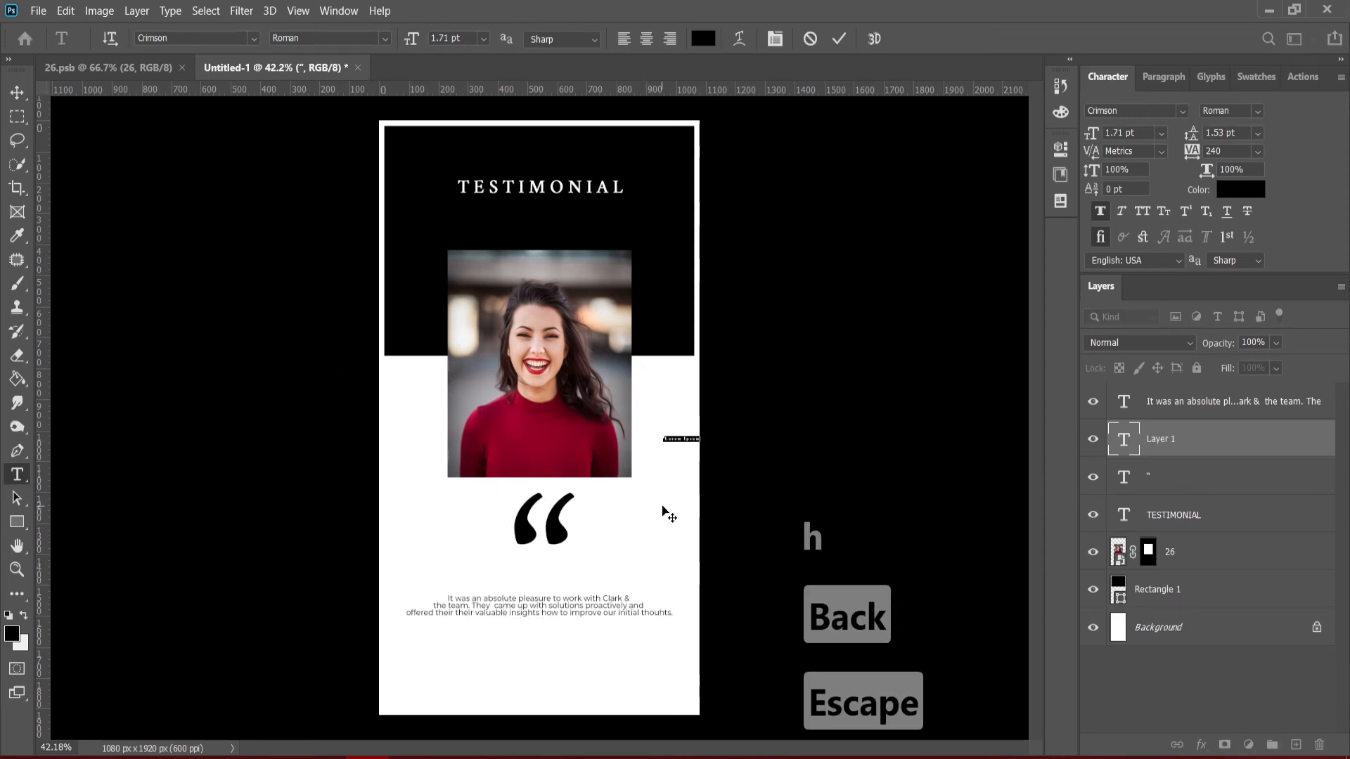
pyautogui.press('h')
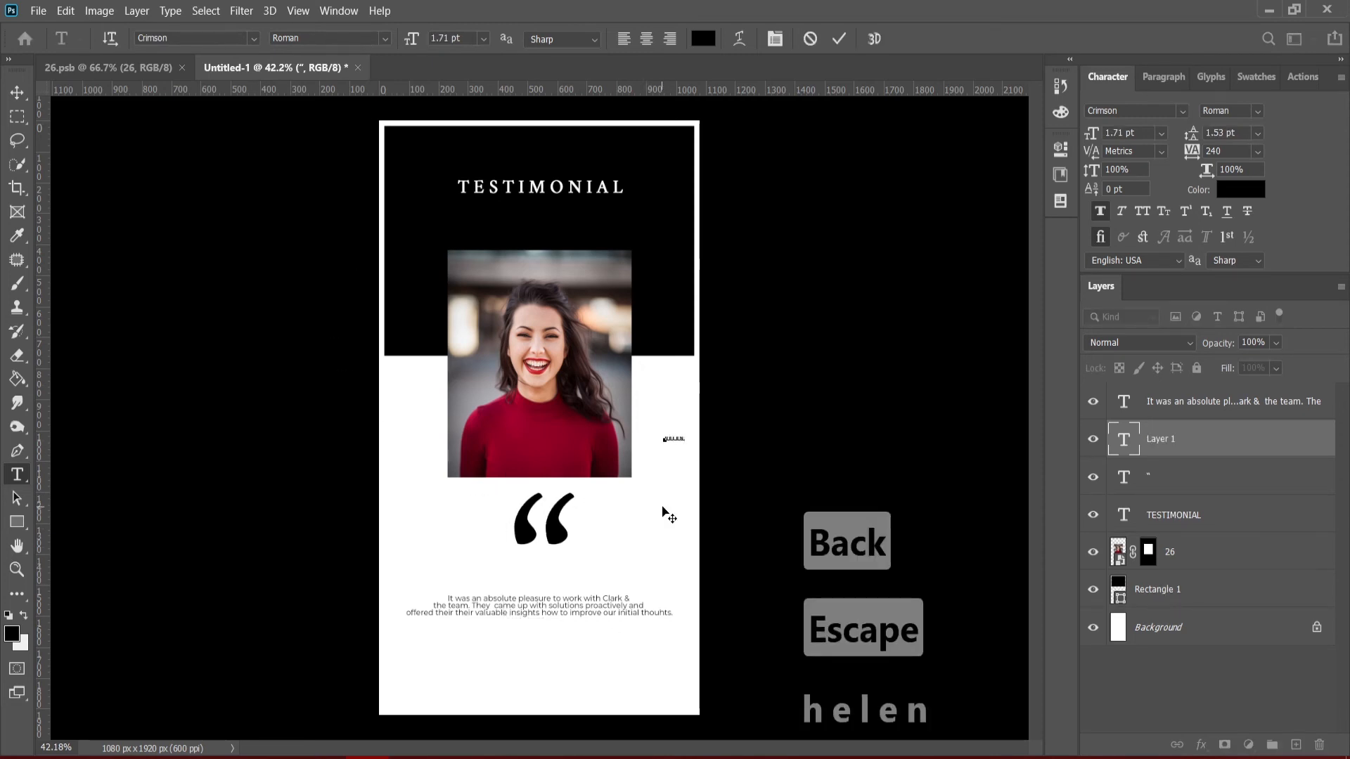
pyautogui.write('elen keller')
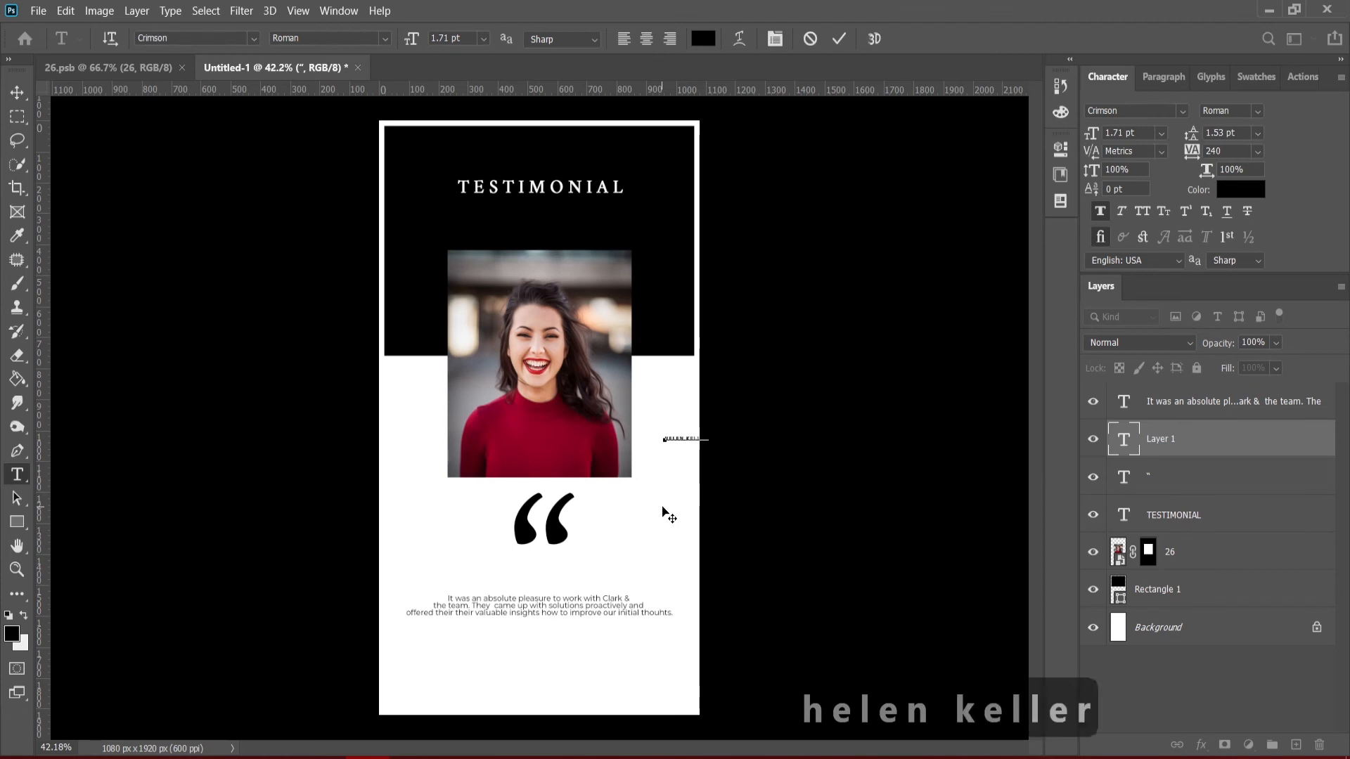
pyautogui.press('Return')
# Move the reviewer's name below the testimonial text and scale it up to about 4.73 pt.
pyautogui.moveTo(680, 444); pyautogui.dragTo(594, 673)
pyautogui.hotkey('ctrl', 't')
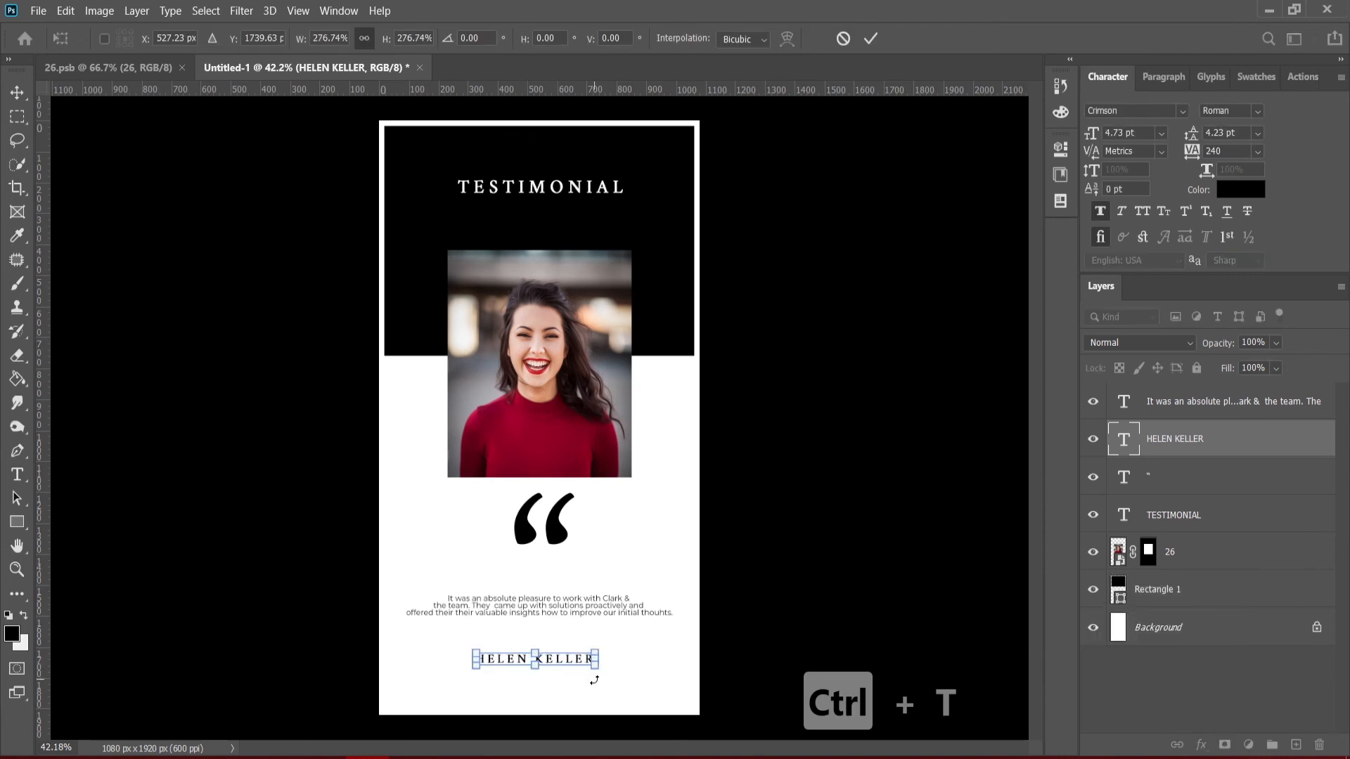
pyautogui.press('Return')
pyautogui.press('t')
pyautogui.moveTo(510, 661); pyautogui.dragTo(509, 653)
pyautogui.press('Return')
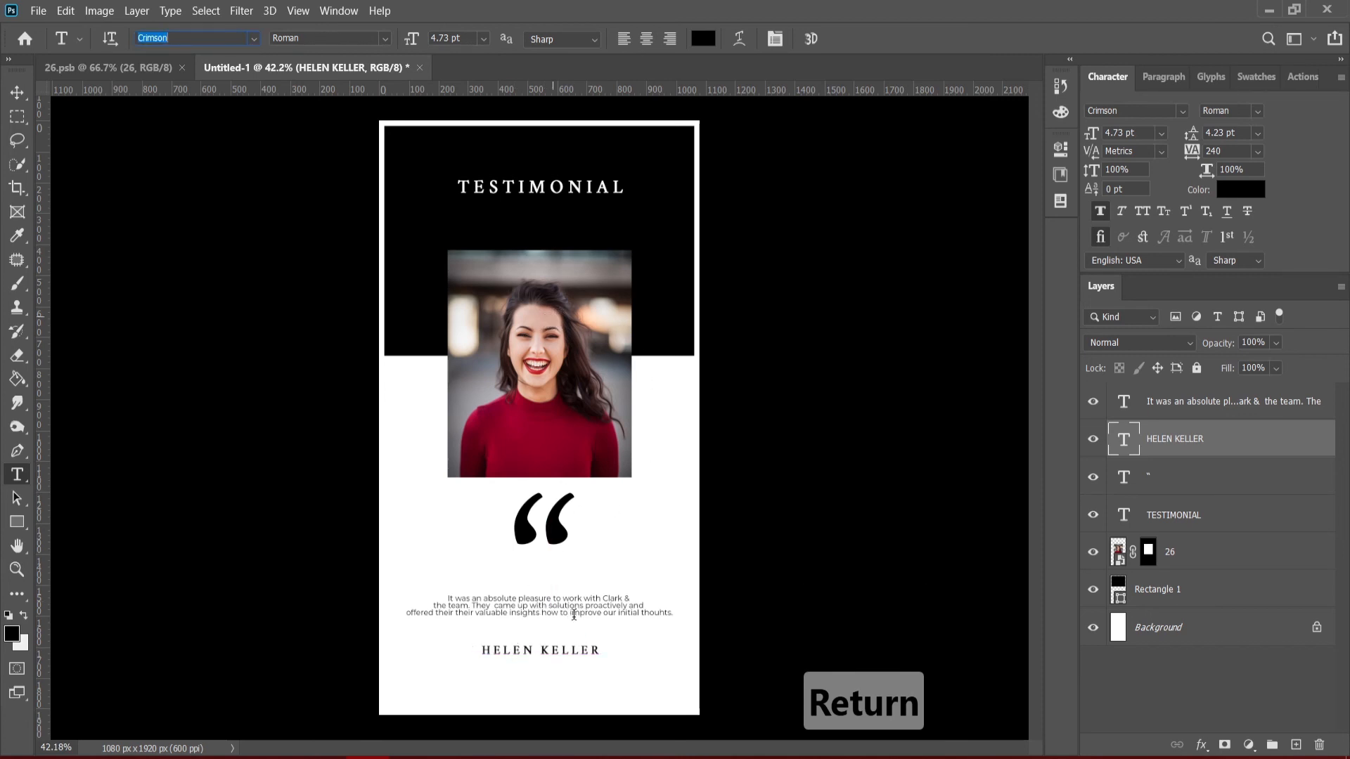
# Scale the reviewer's name down to about 3.34 pt and centre it just beneath the testimonial text.
pyautogui.moveTo(568, 654)
pyautogui.mouseDown()
pyautogui.moveTo(566, 634)
pyautogui.moveTo(587, 653)
pyautogui.mouseUp()
pyautogui.hotkey('ctrl', 't')
pyautogui.press('Return')
pyautogui.hotkey('ctrl', 'Up')
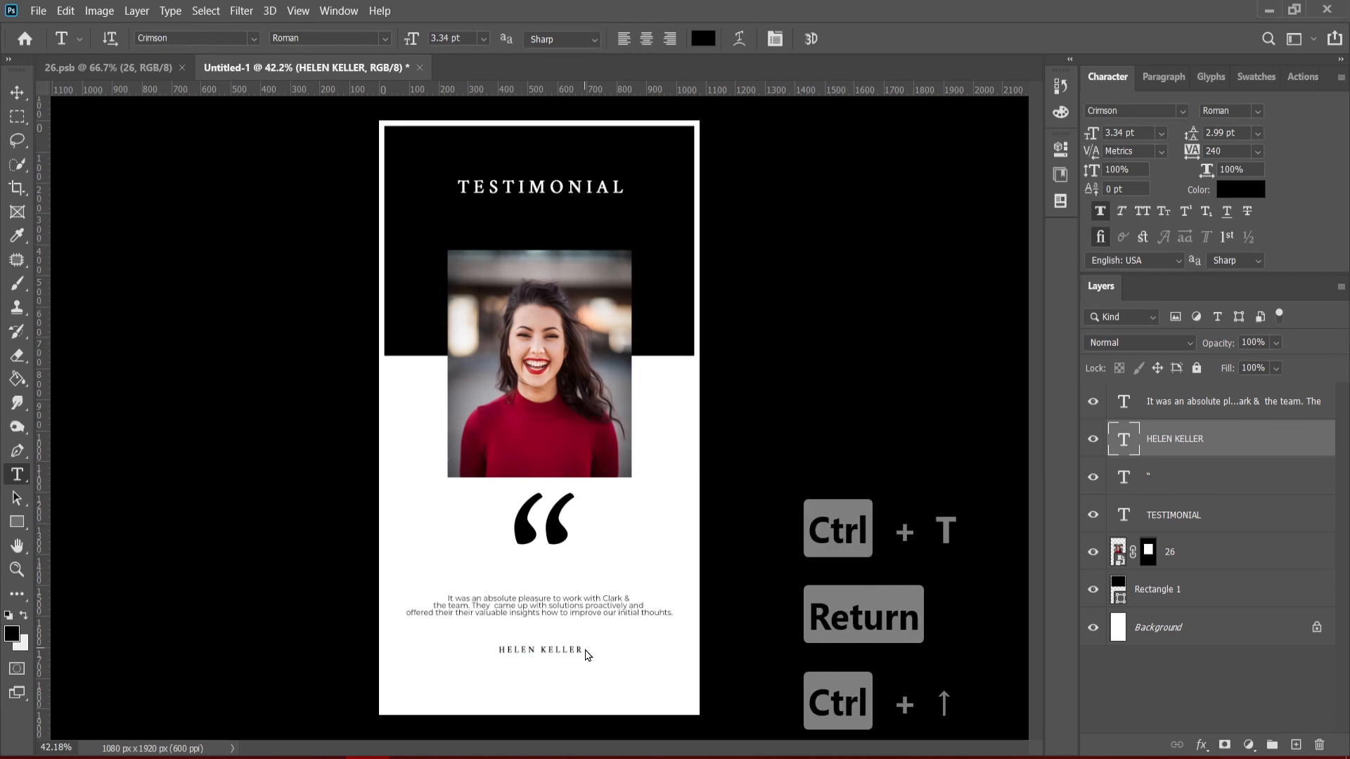
pyautogui.moveTo(579, 650); pyautogui.dragTo(568, 625)
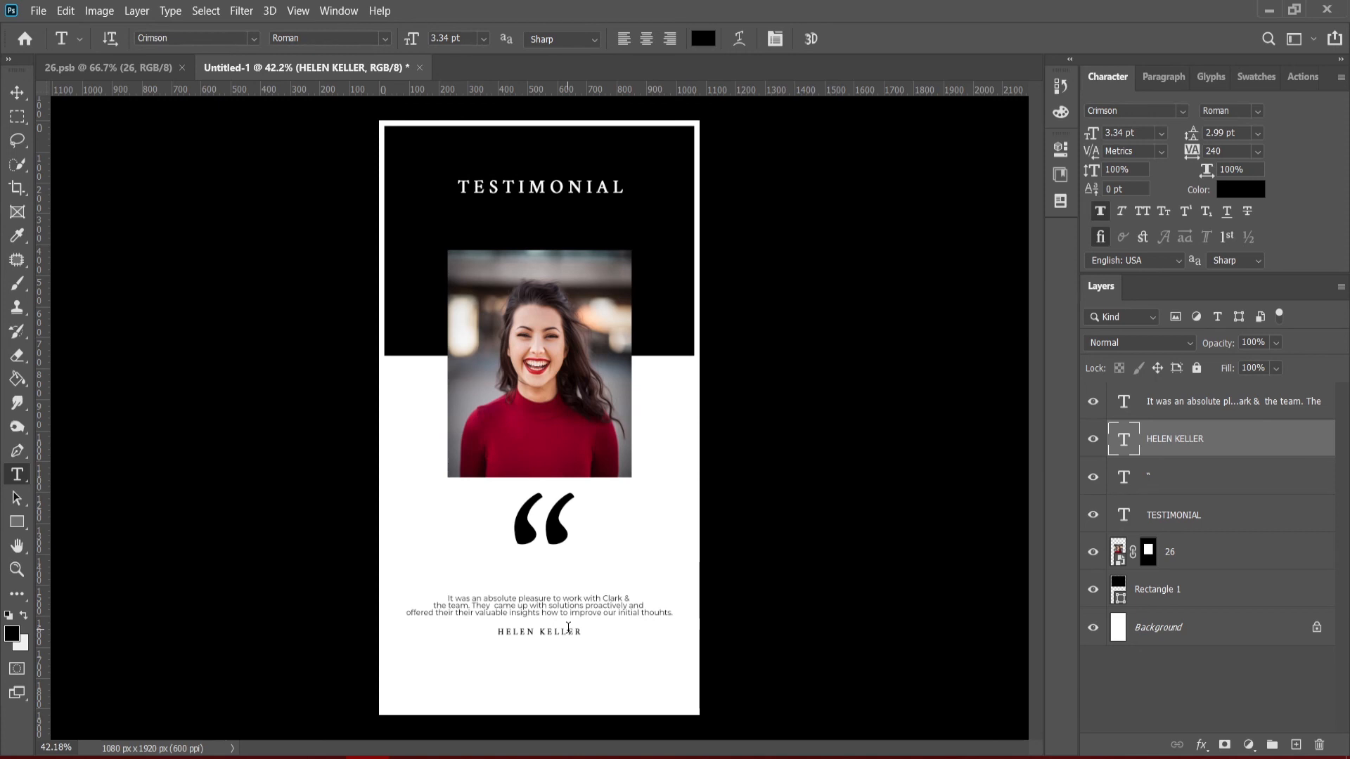
# Select all layers from the testimonial text through the Background and merge them into one layer.
pyautogui.click(1253, 403)
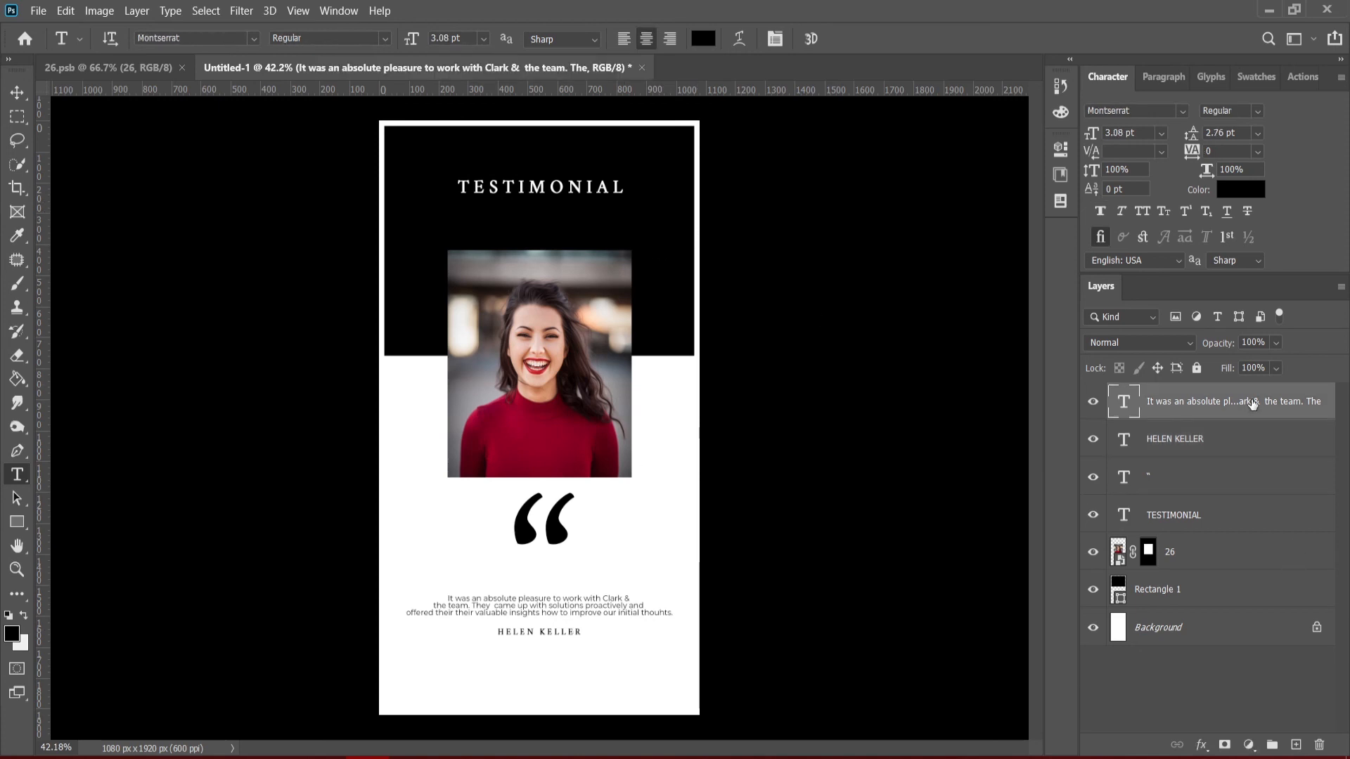
pyautogui.keyDown('shift'); pyautogui.click(1180, 638); pyautogui.keyUp('shift')
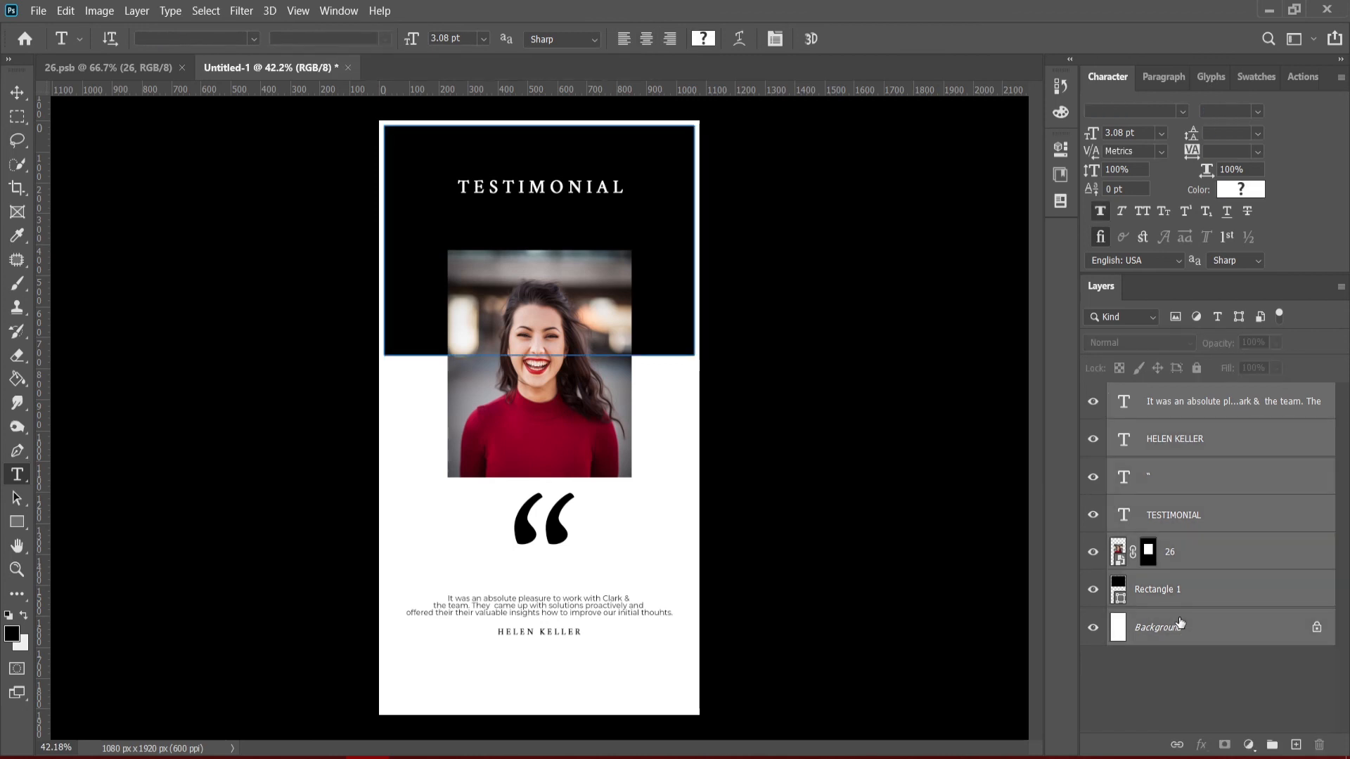
pyautogui.hotkey('ctrl', 'e')
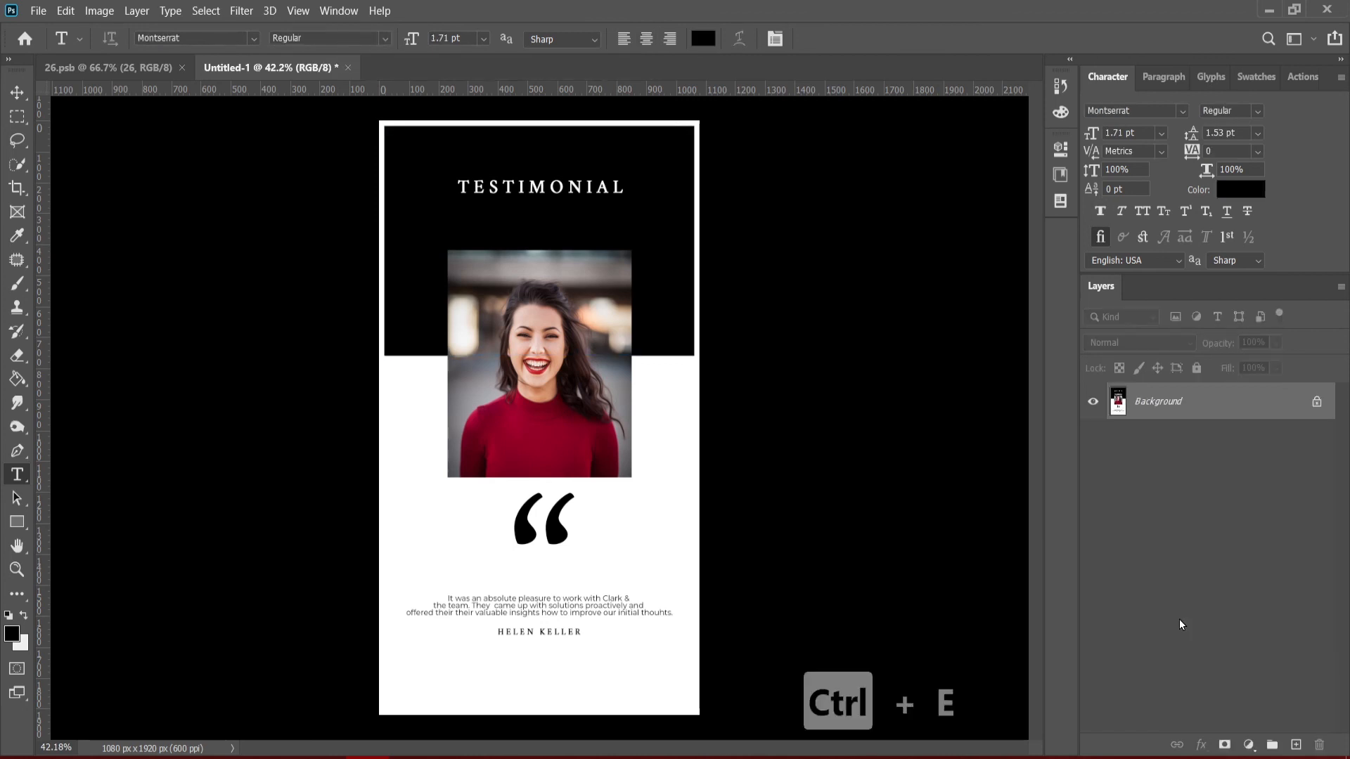